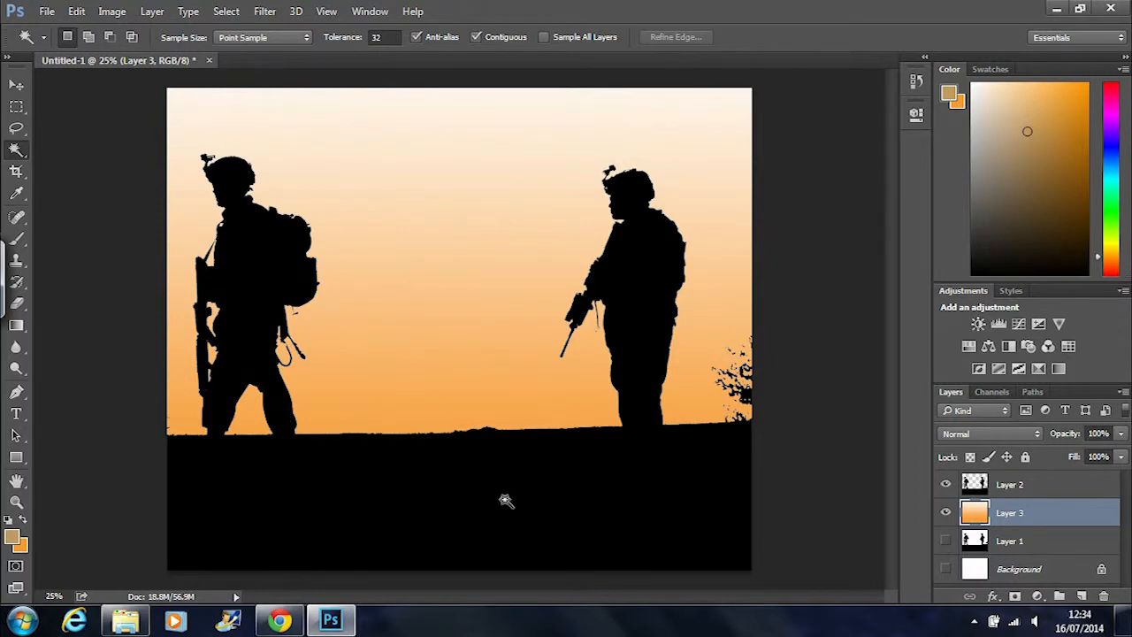
Toggle the visibility of Layer 3 and Layer 2 to examine how the finished silhouette composition is built.
click(946, 514)
click(946, 514)
click(946, 485)
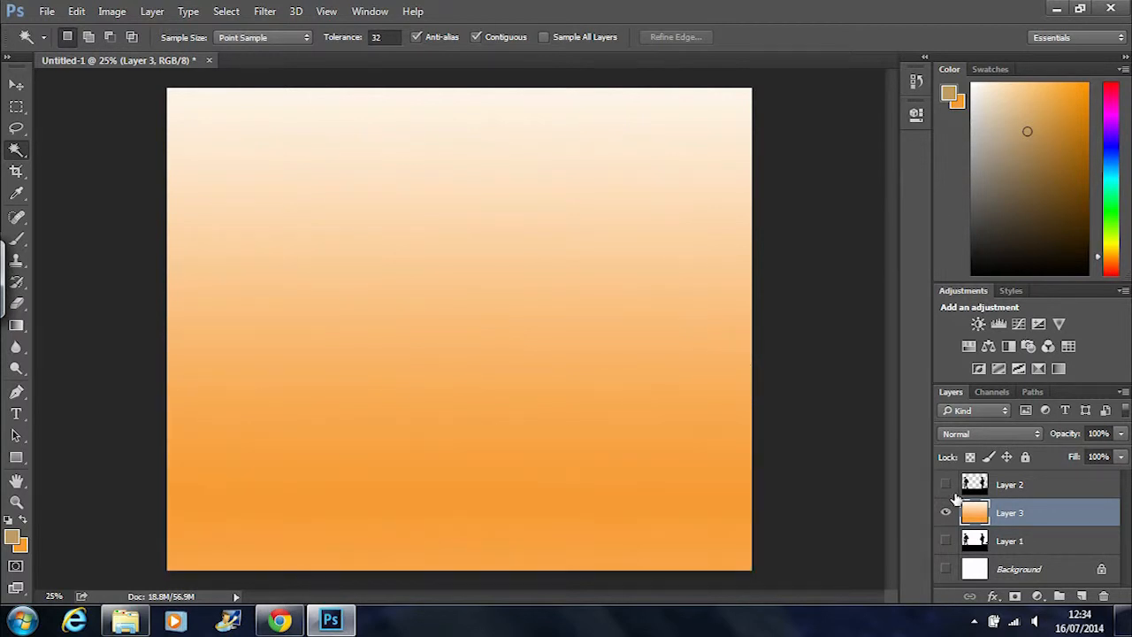
click(945, 486)
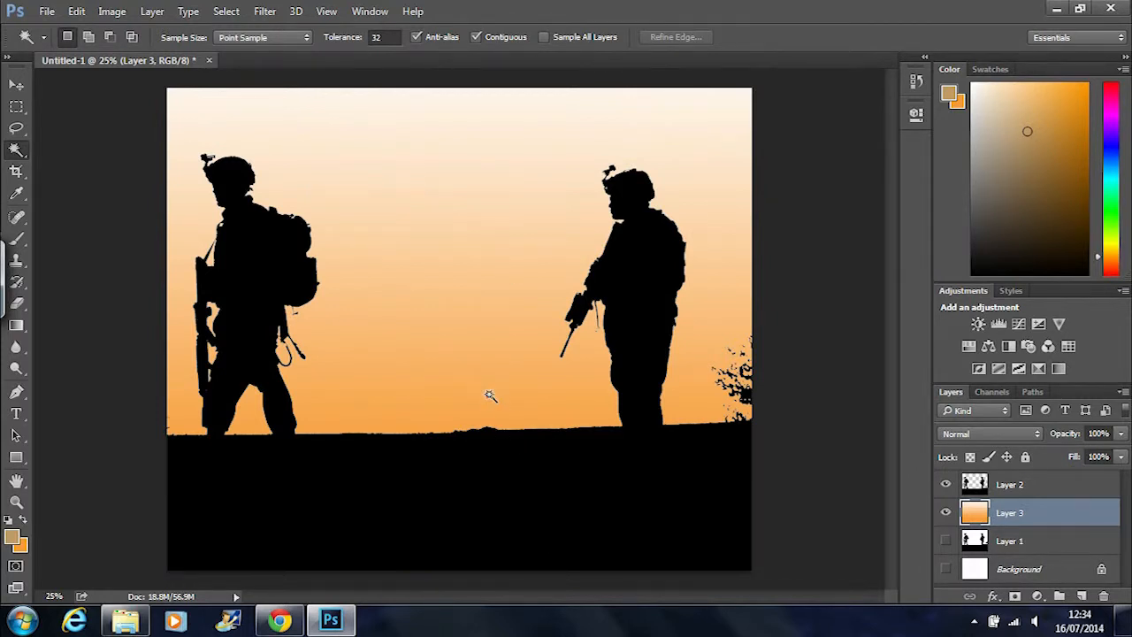
Open the Army 1 image from the Creating Silhouettes folder and compare it with the finished Untitled-1 document.
key(ctrl+o)
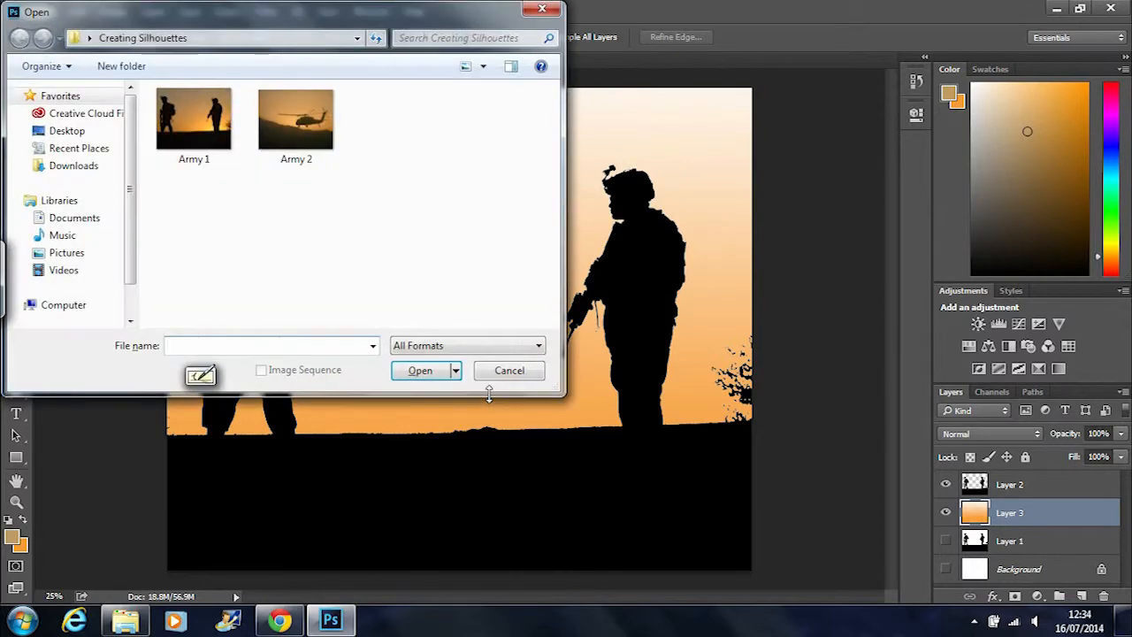
drag(376, 19, 497, 124)
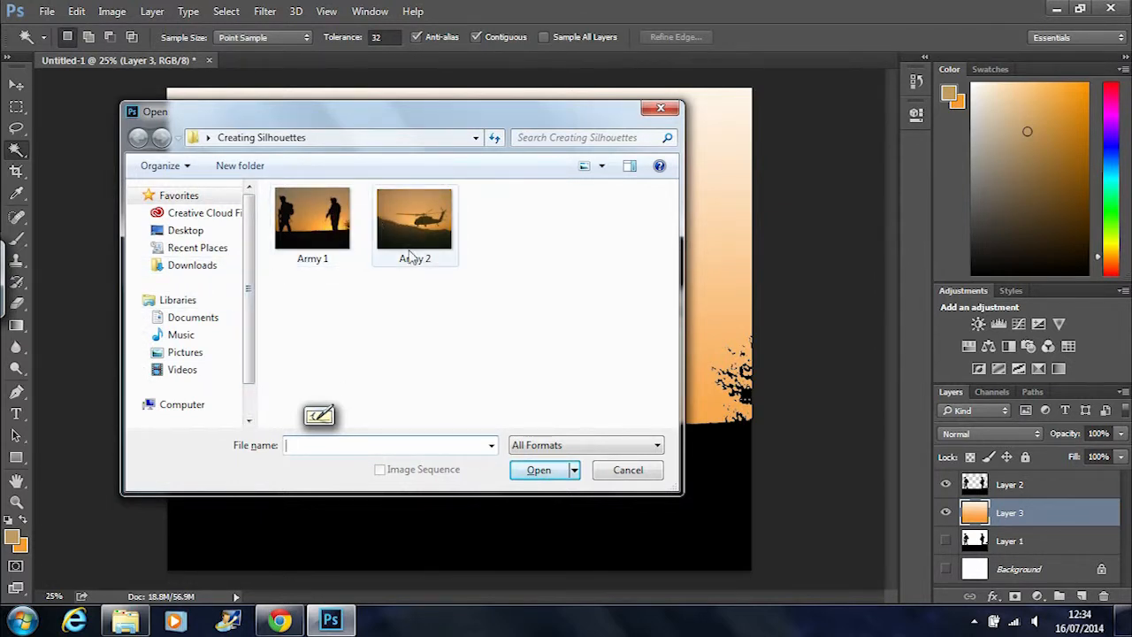
click(320, 226)
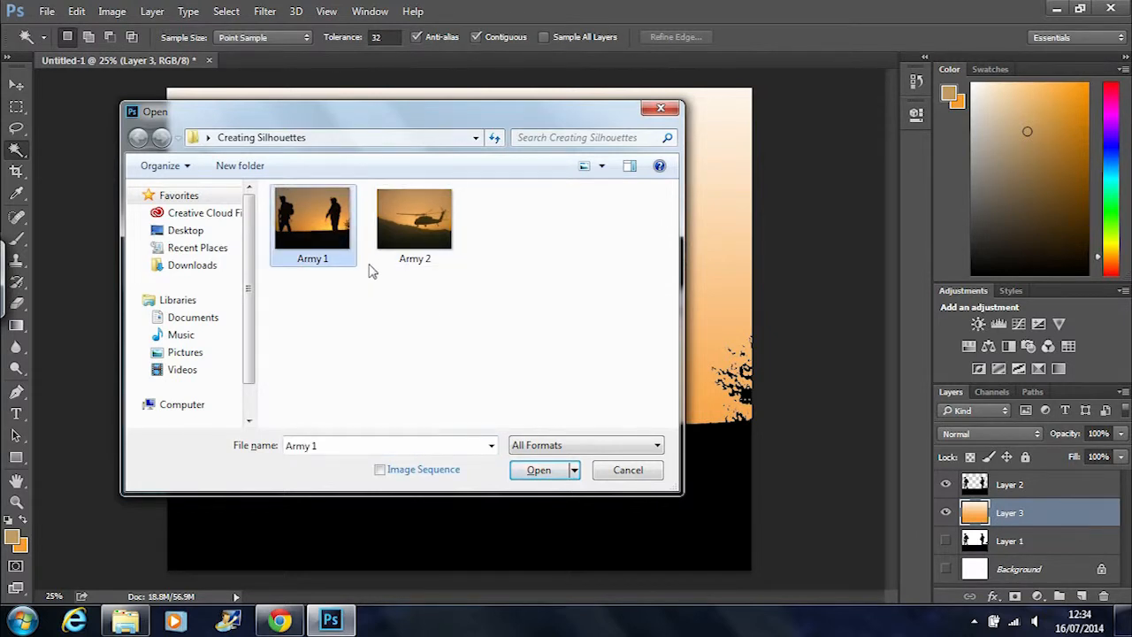
click(422, 218)
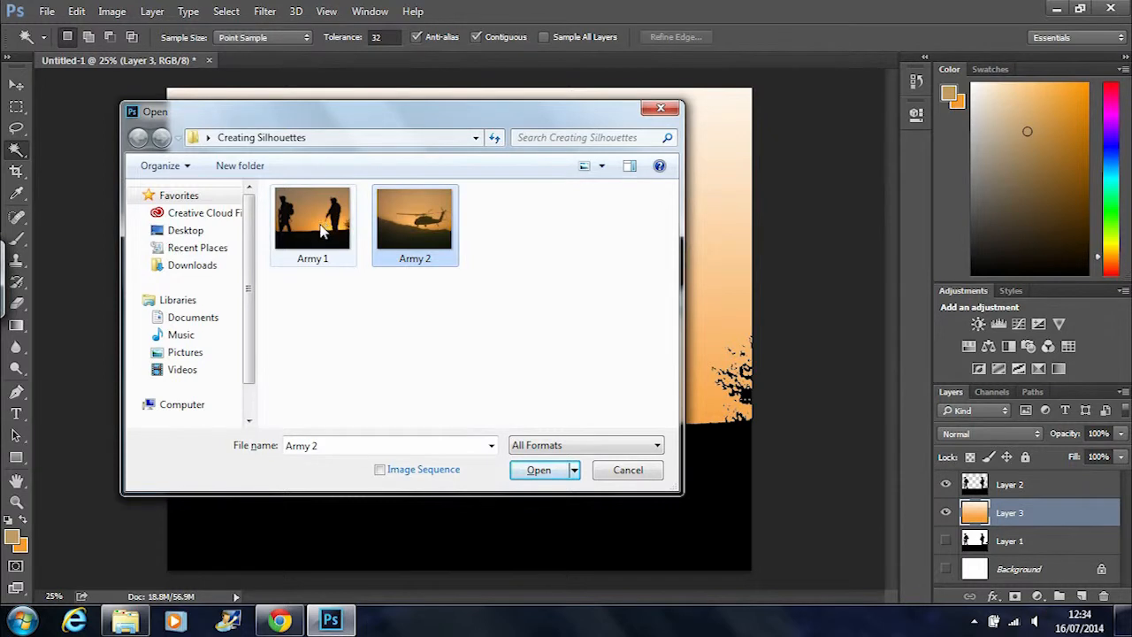
click(321, 228)
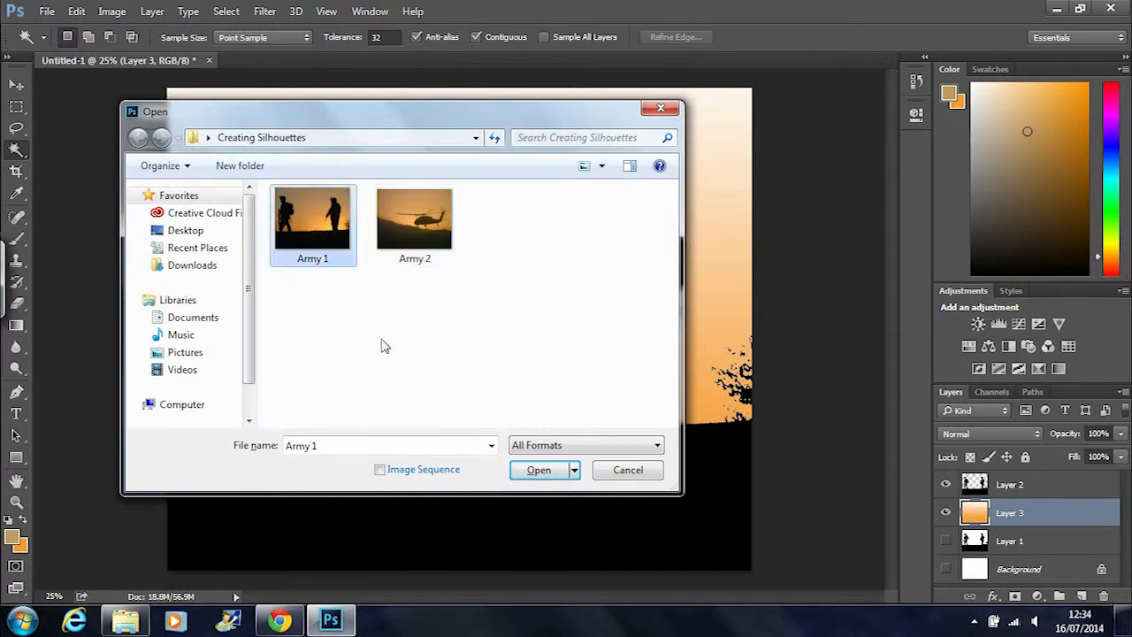
click(539, 471)
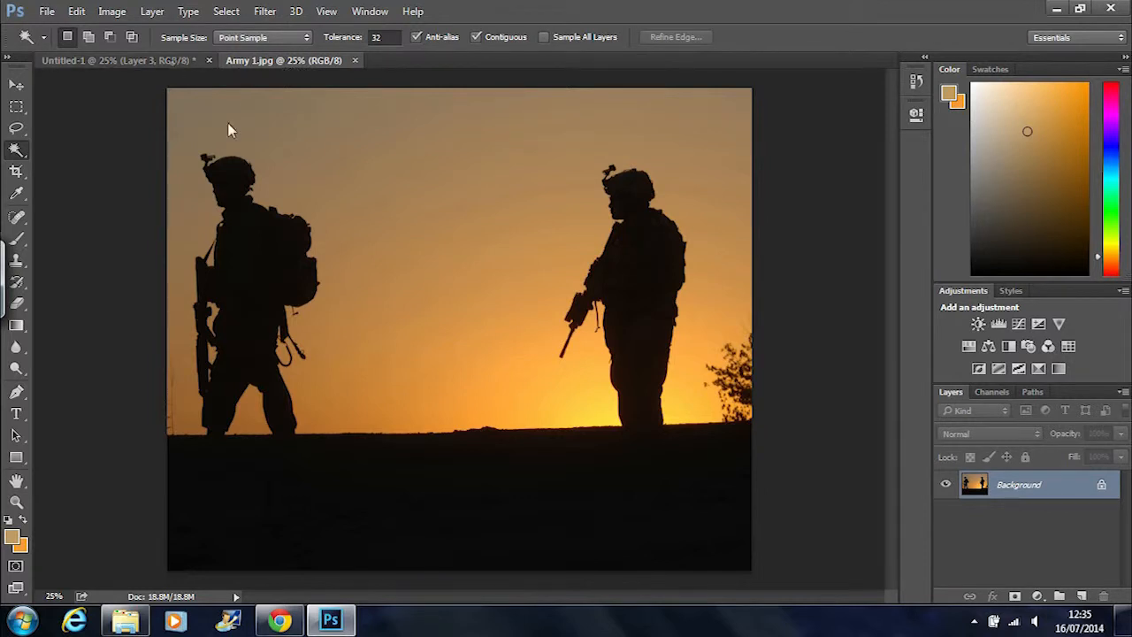
click(172, 61)
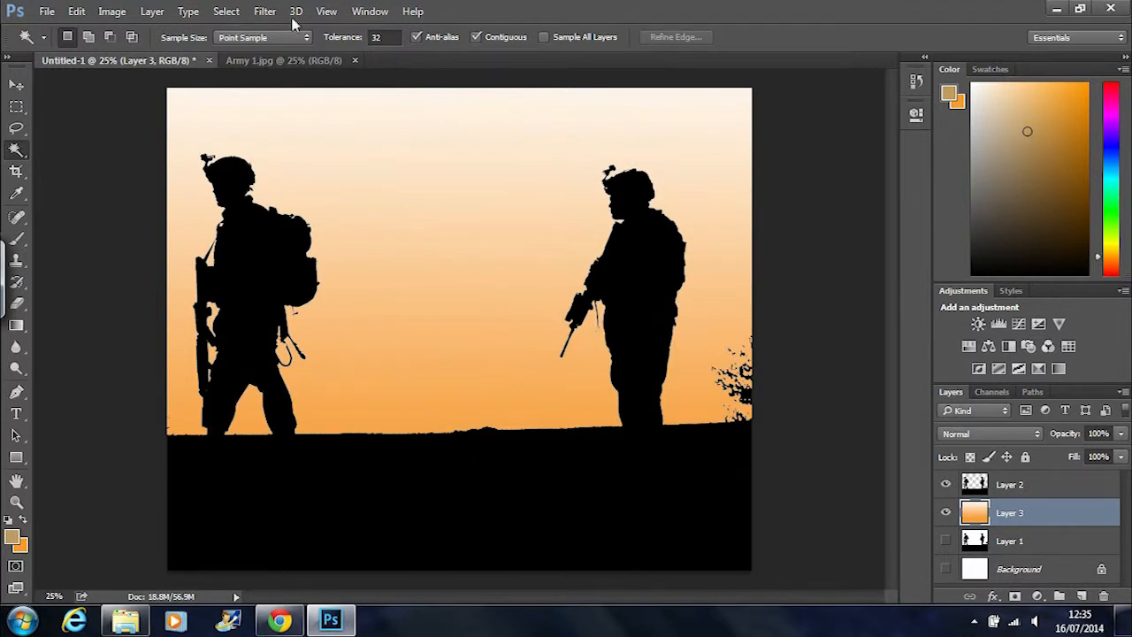
click(265, 62)
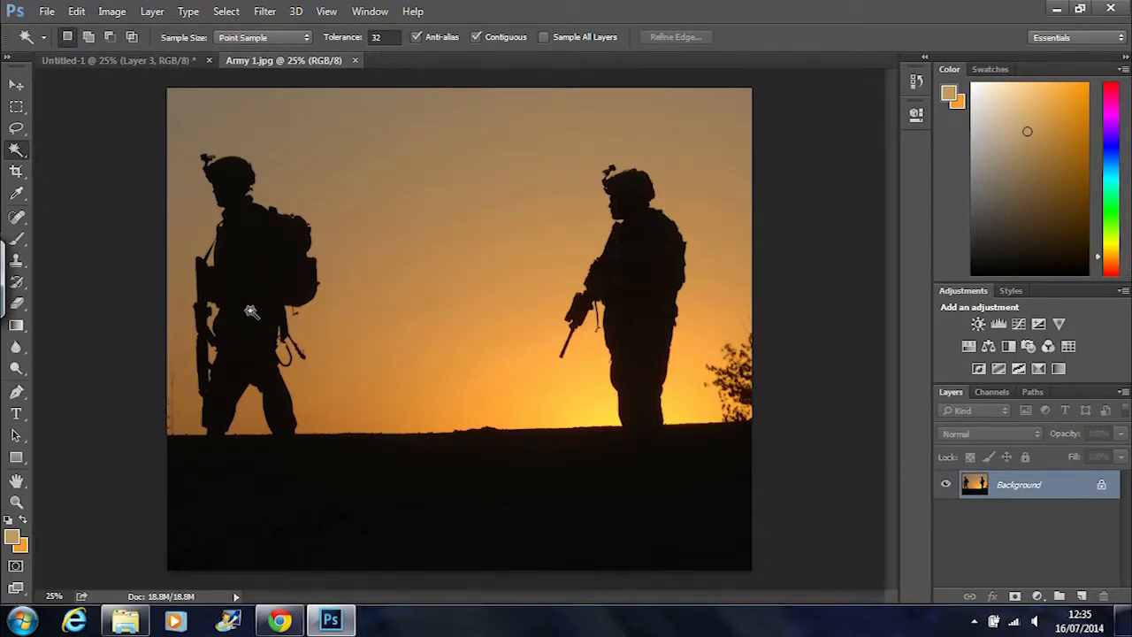
Apply a Threshold adjustment at level 69 to the Army 1 image to turn it into a black-and-white silhouette.
click(109, 13)
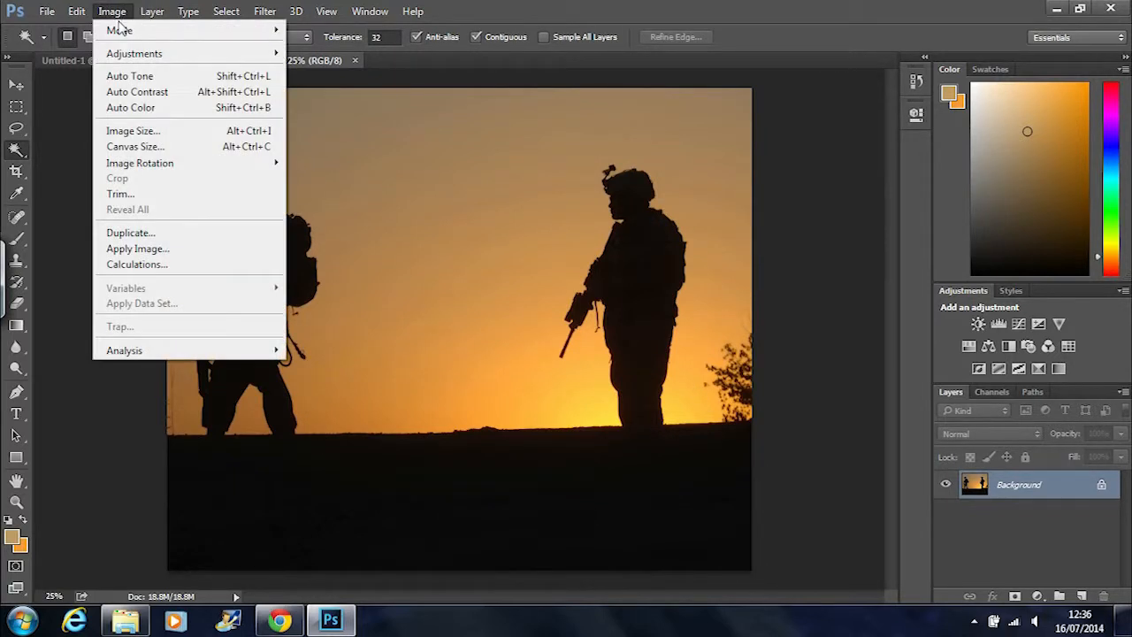
mouse_move(221, 54)
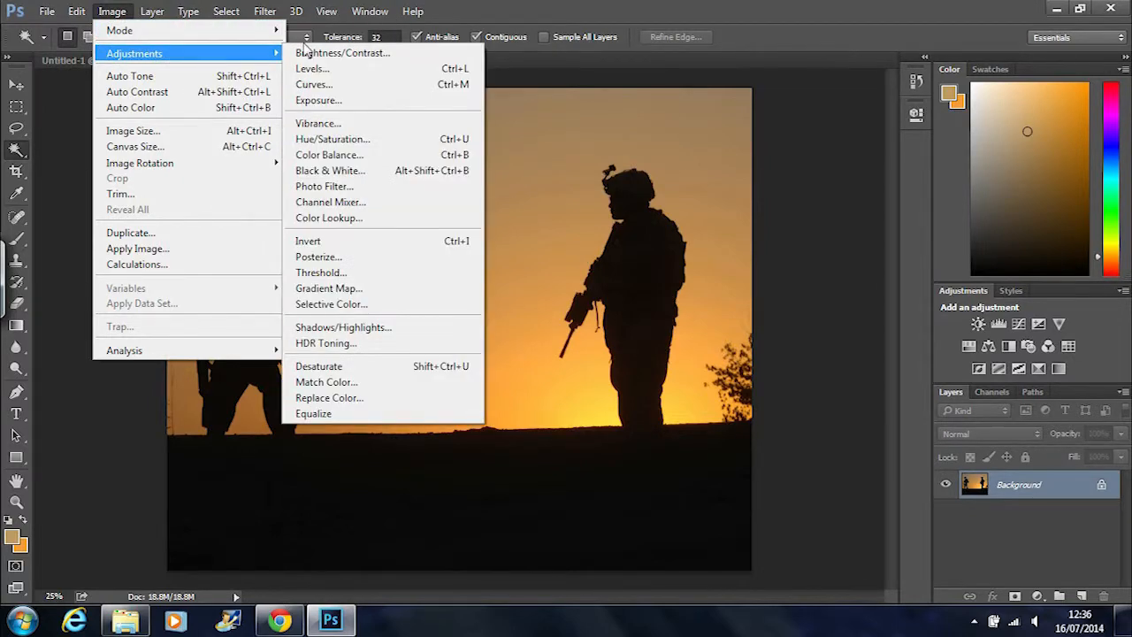
click(386, 274)
drag(575, 156, 983, 118)
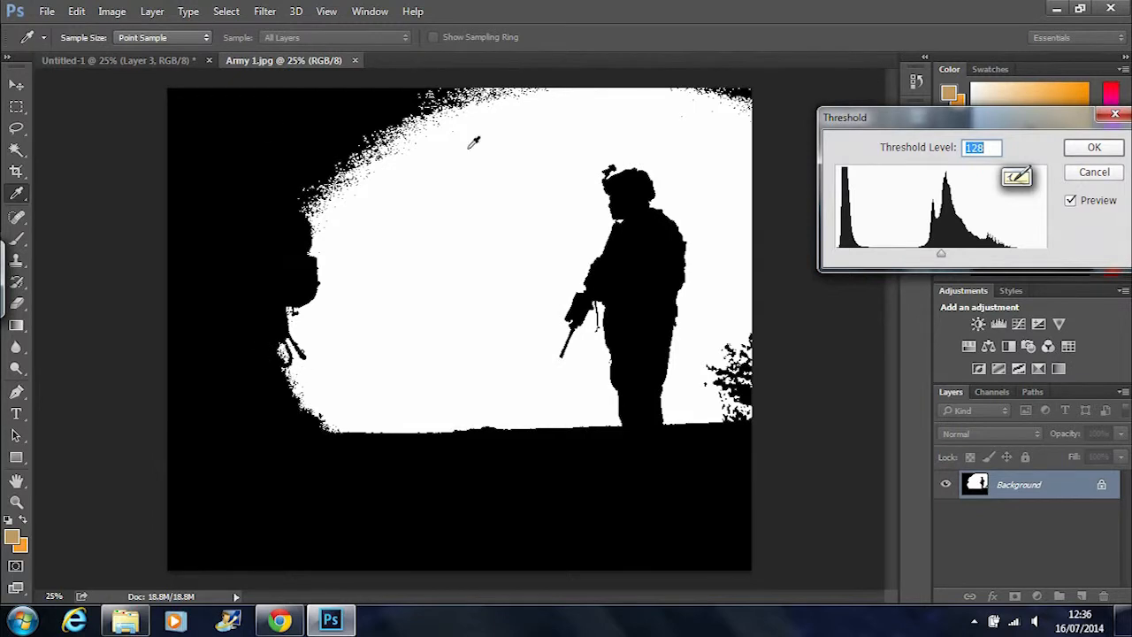
drag(1037, 121, 965, 114)
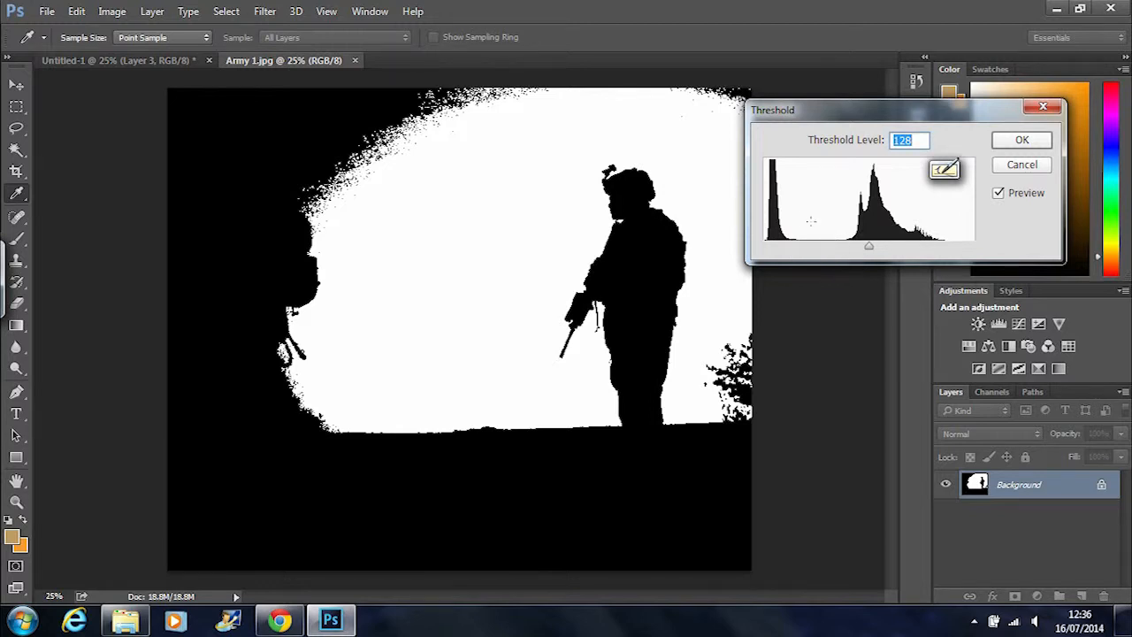
drag(870, 252, 826, 257)
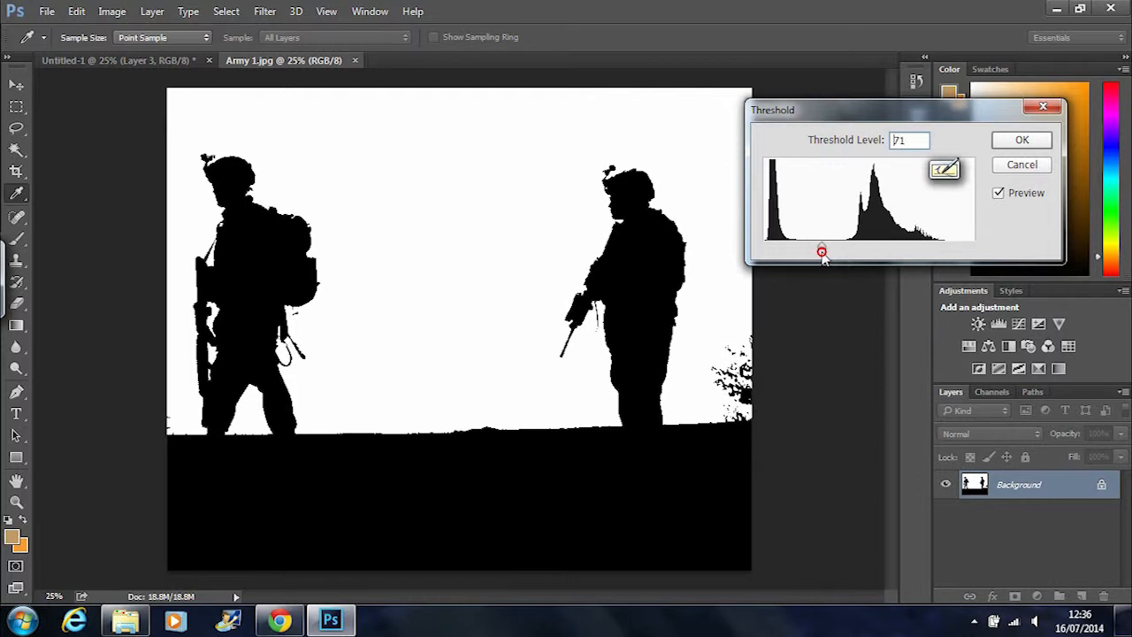
drag(822, 254, 819, 254)
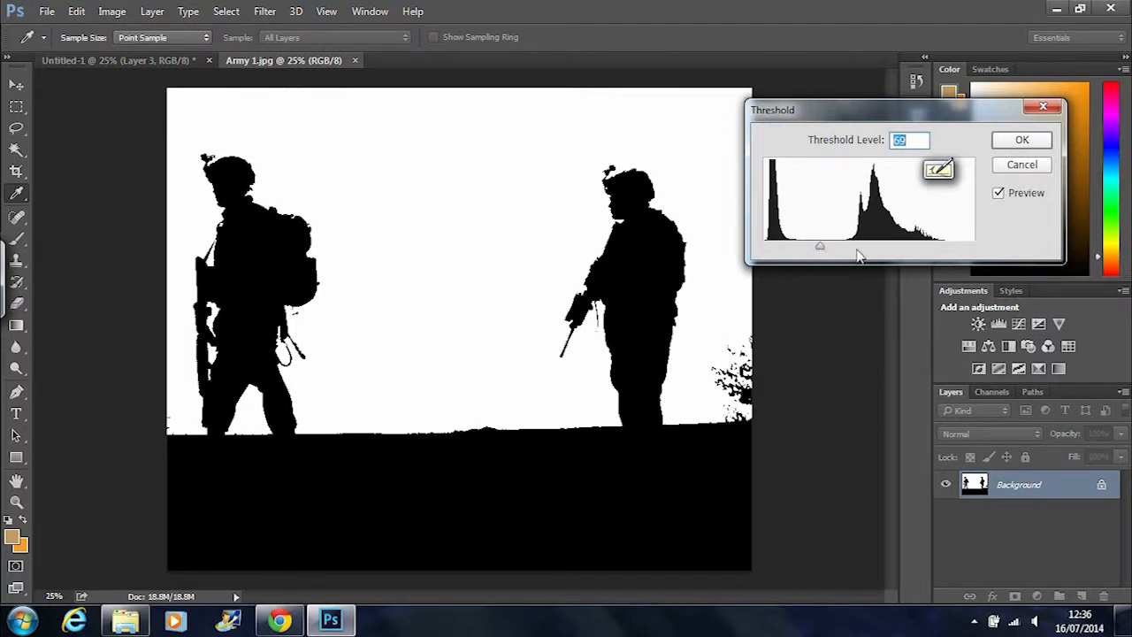
drag(993, 108, 871, 96)
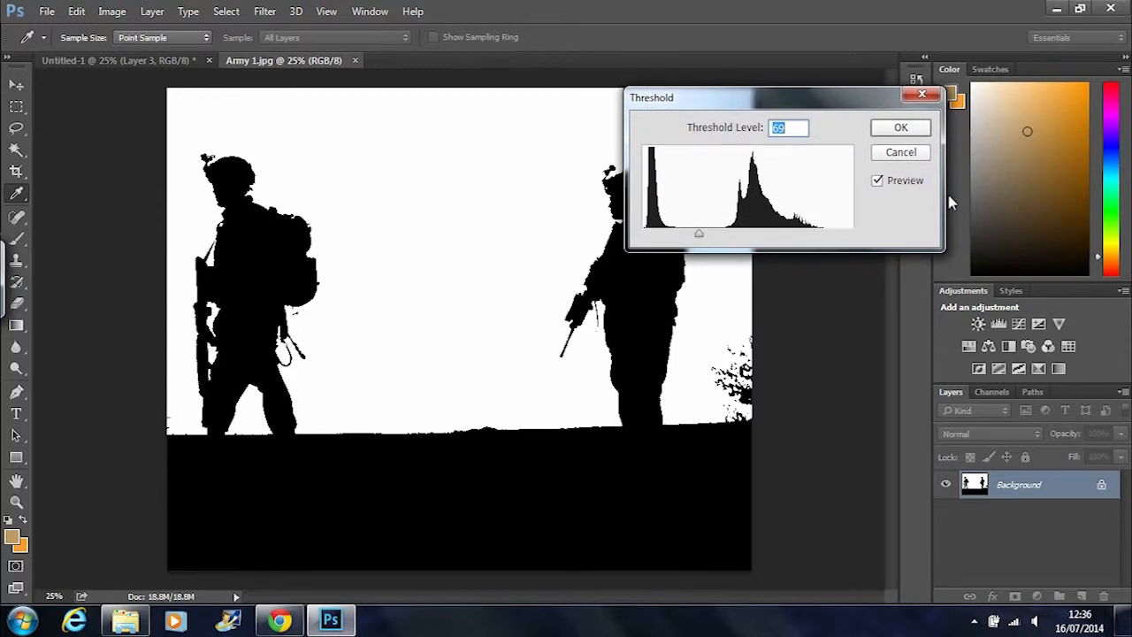
click(900, 128)
Try a vertical orange gradient from the top of the Background layer to the horizon, and undo it.
key(w)
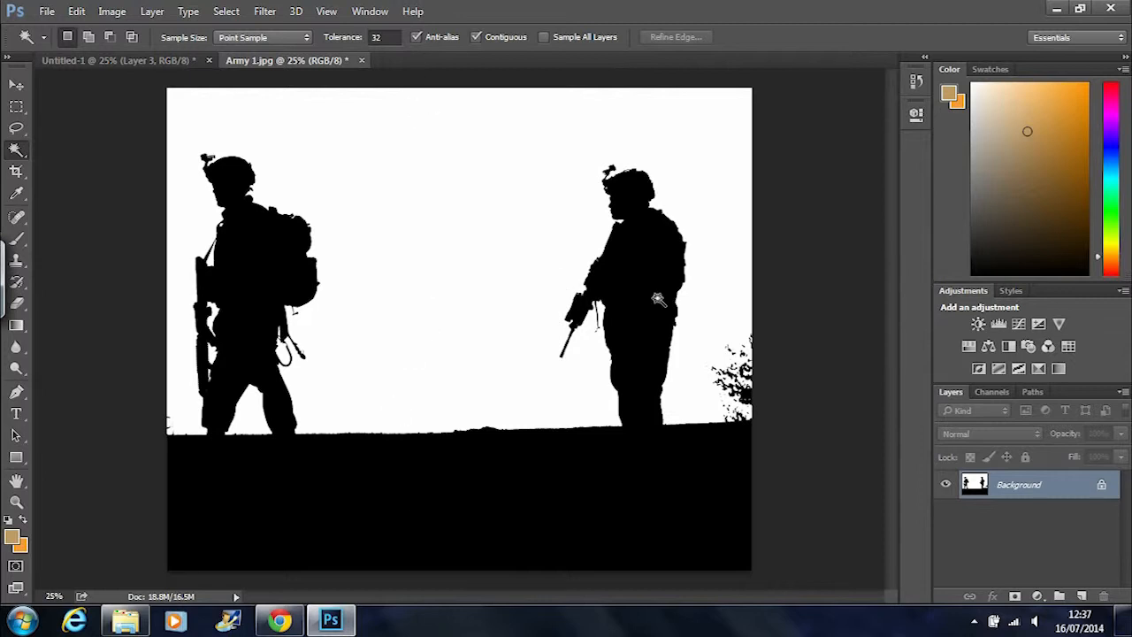
key(g)
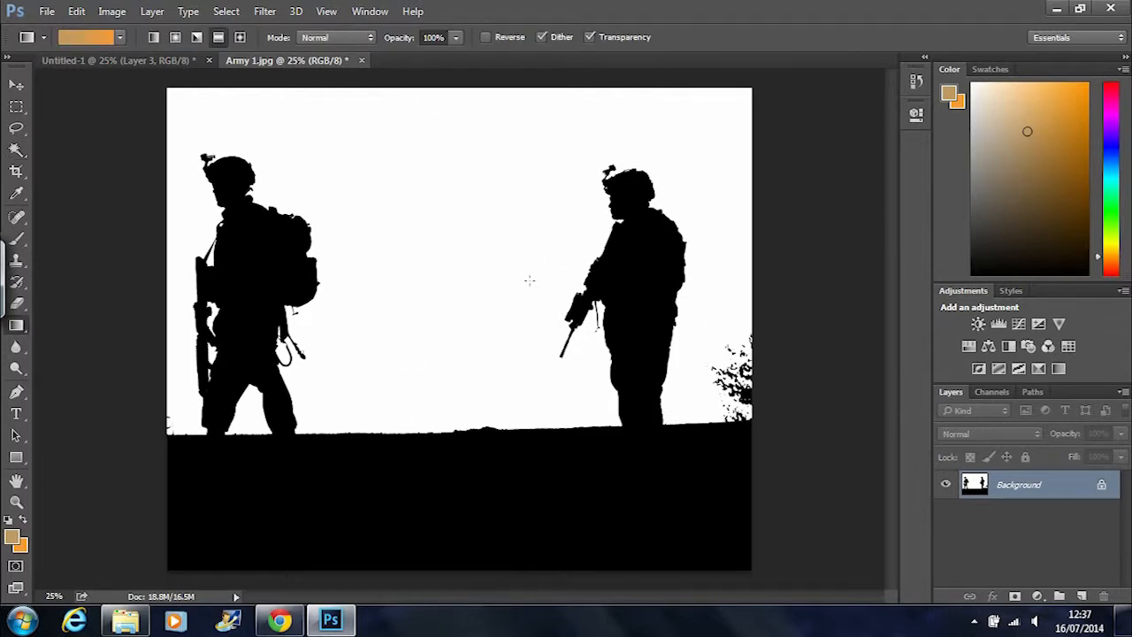
drag(444, 92, 443, 421)
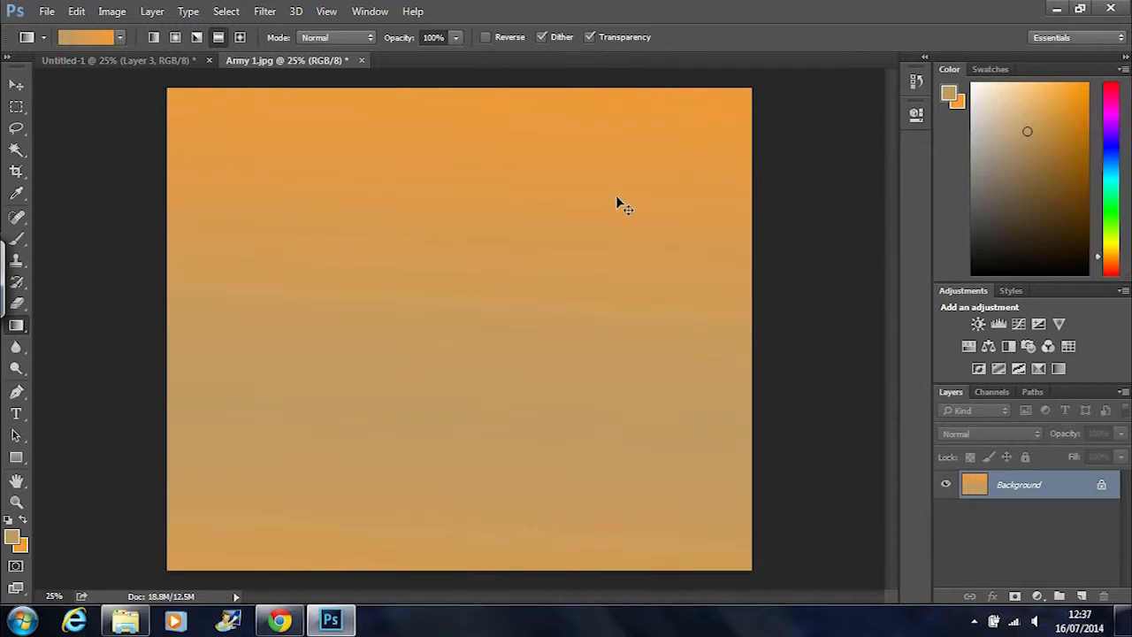
key(ctrl+z)
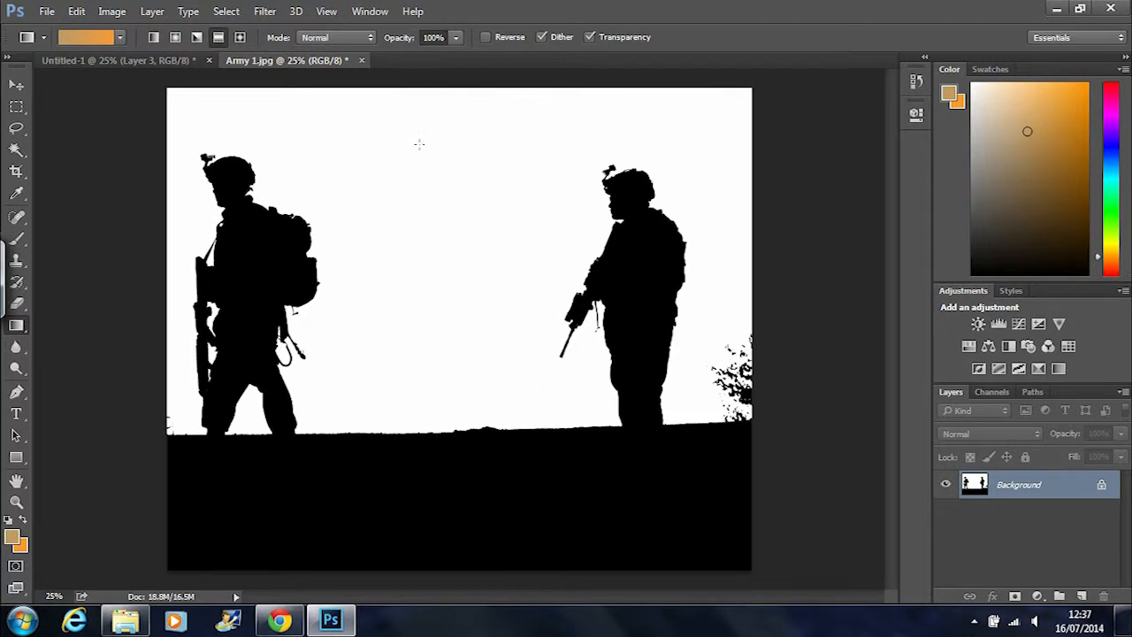
Duplicate the Background layer as Background copy and hide the original Background layer.
right_click(1053, 485)
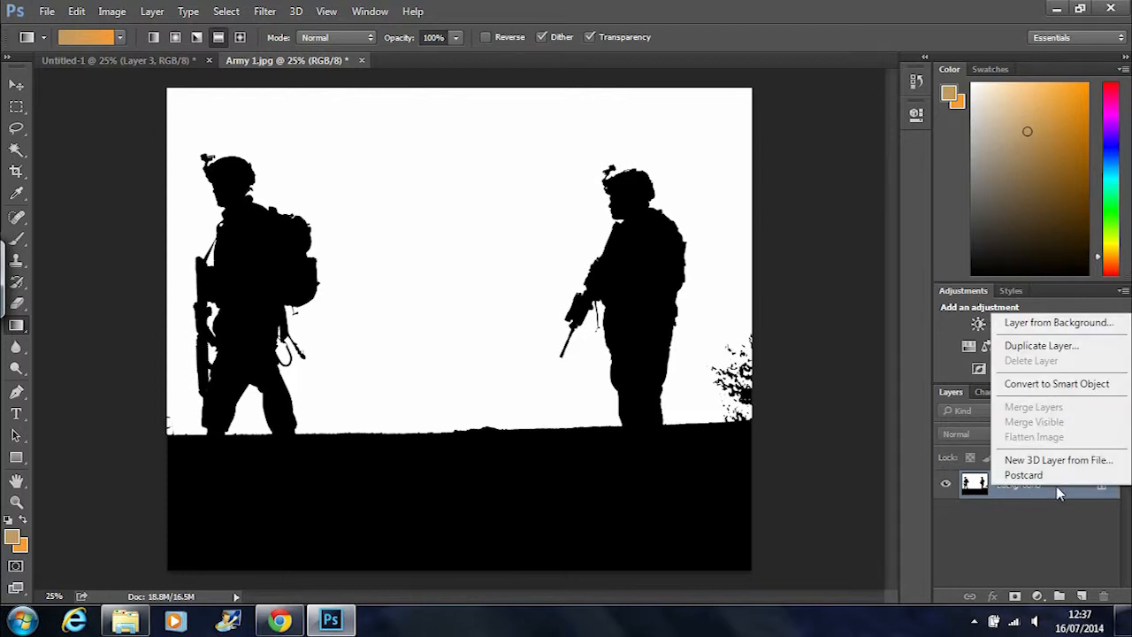
click(1064, 353)
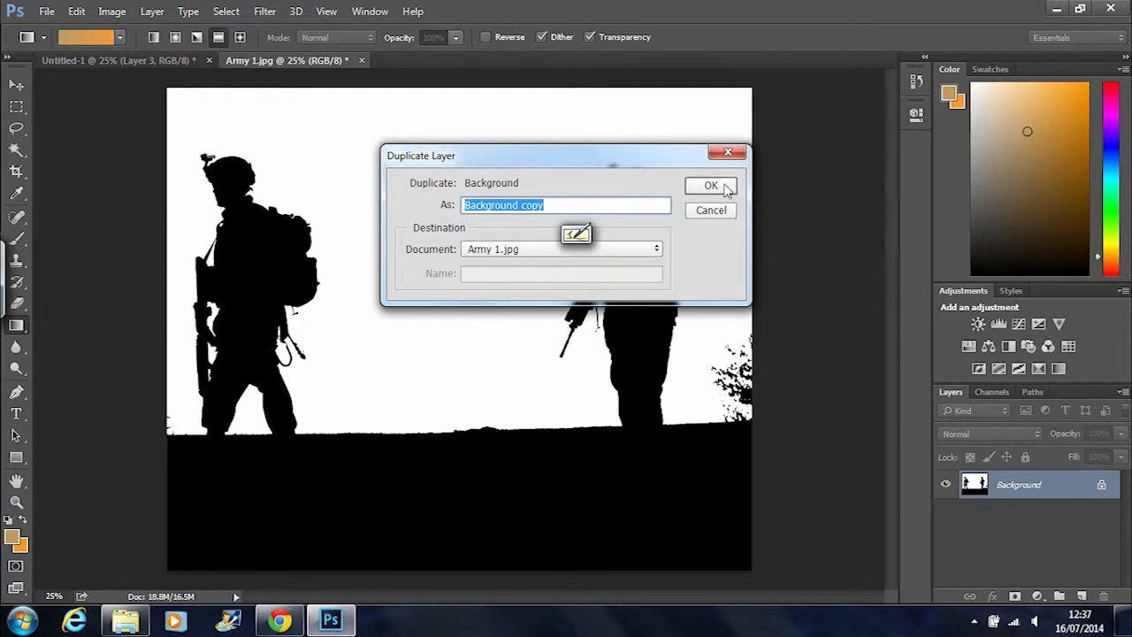
click(715, 187)
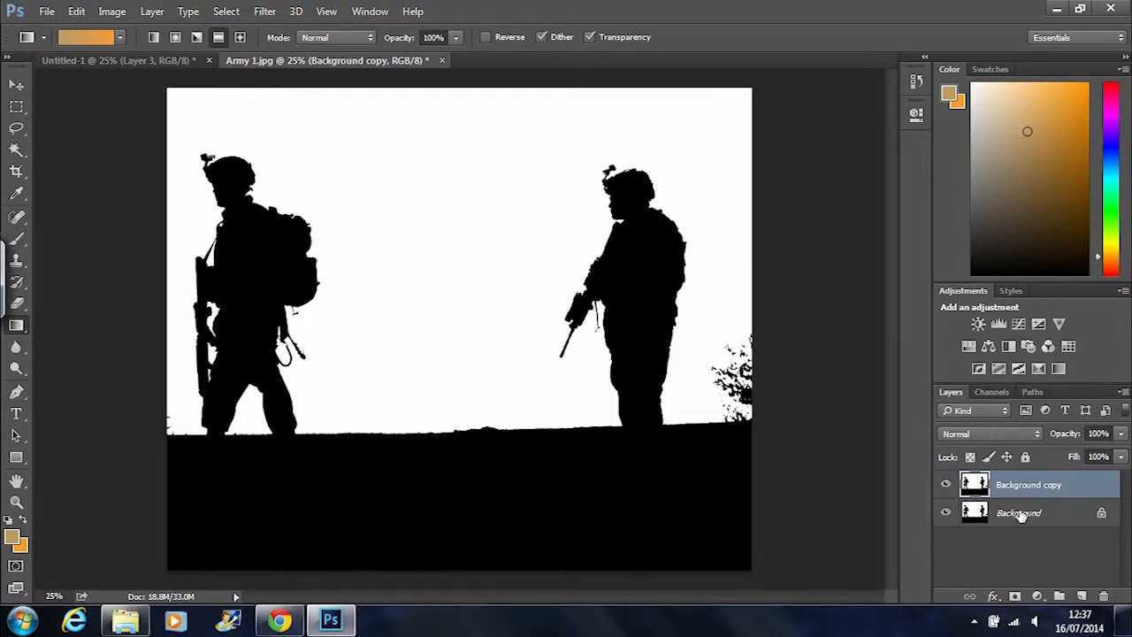
click(945, 512)
click(946, 513)
click(946, 515)
Try cutting the white sky out of Background copy with a Magic Wand selection, undo the cut and deselect.
key(w)
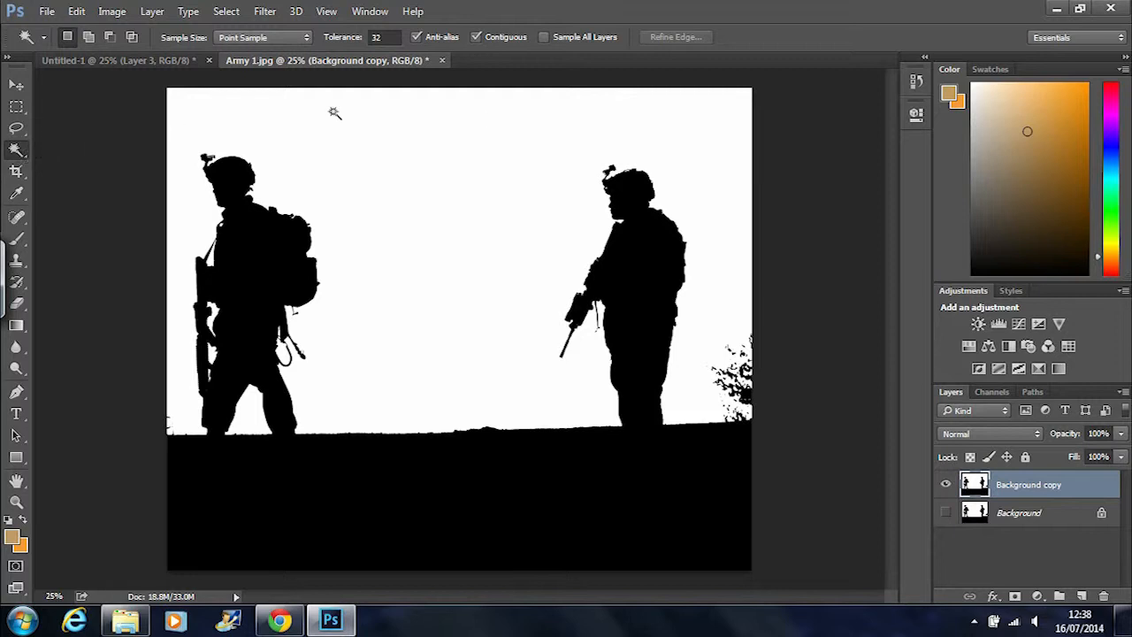
click(453, 166)
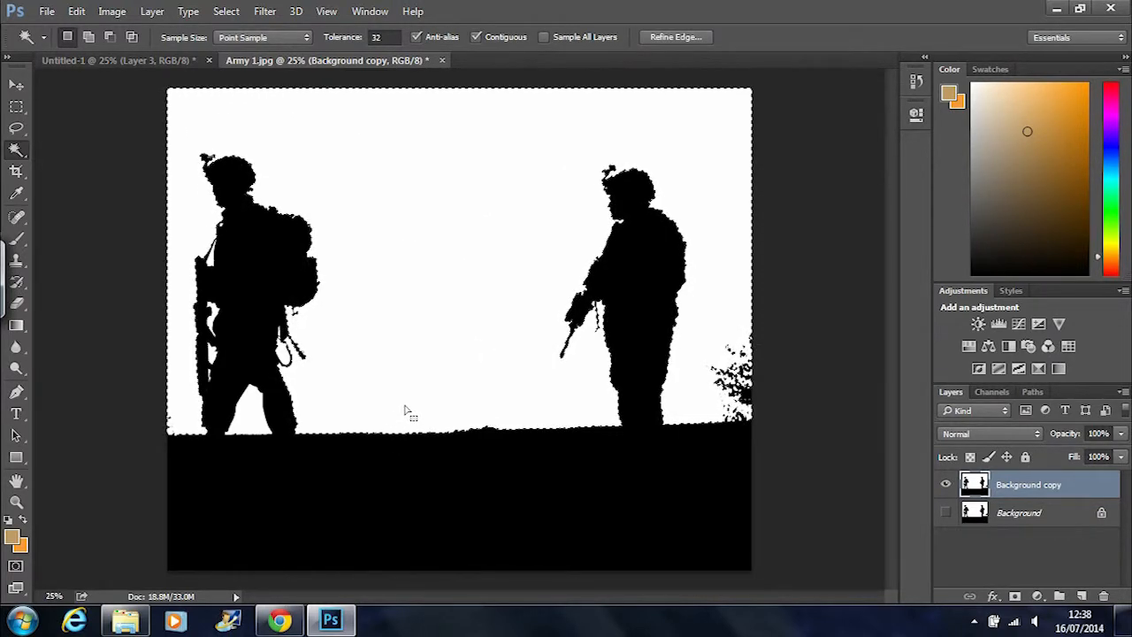
key(ctrl+x)
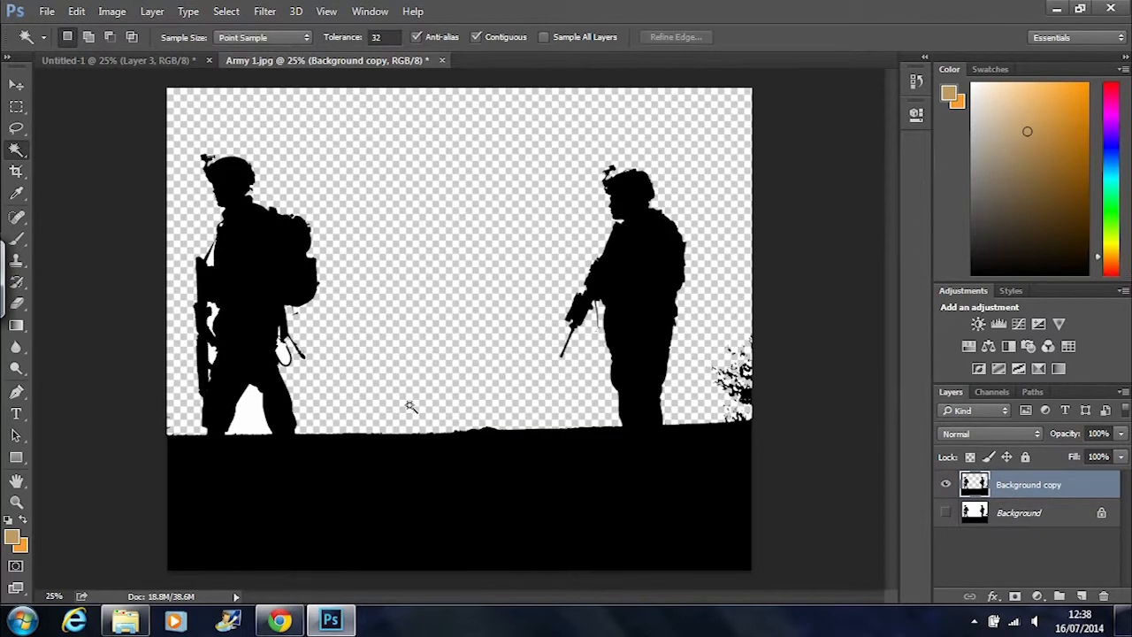
key(ctrl+z)
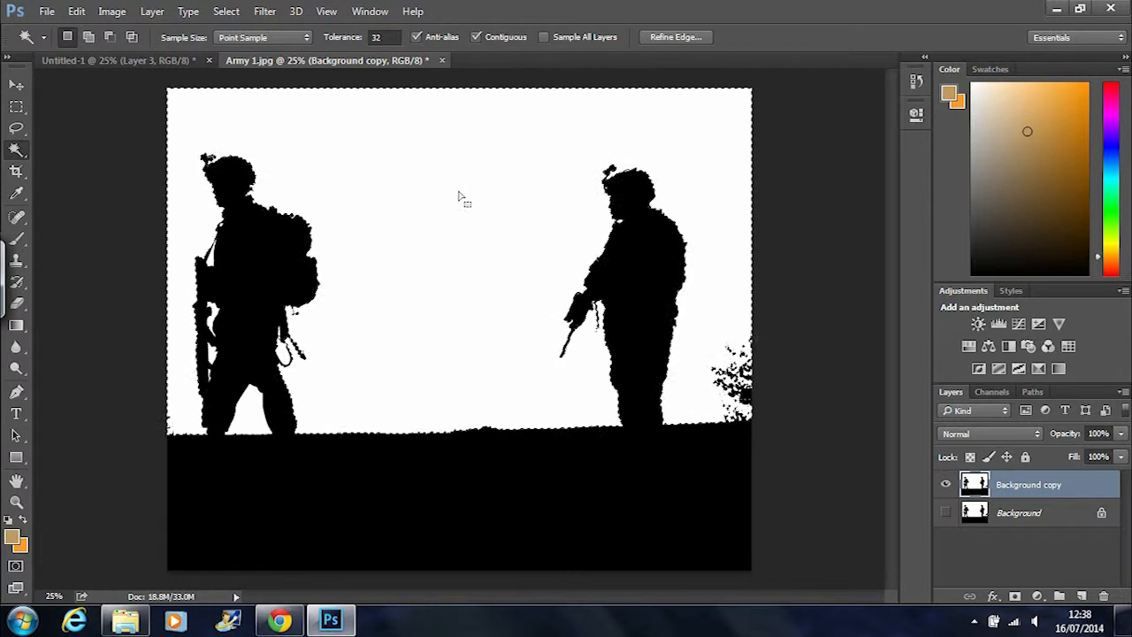
key(ctrl+d)
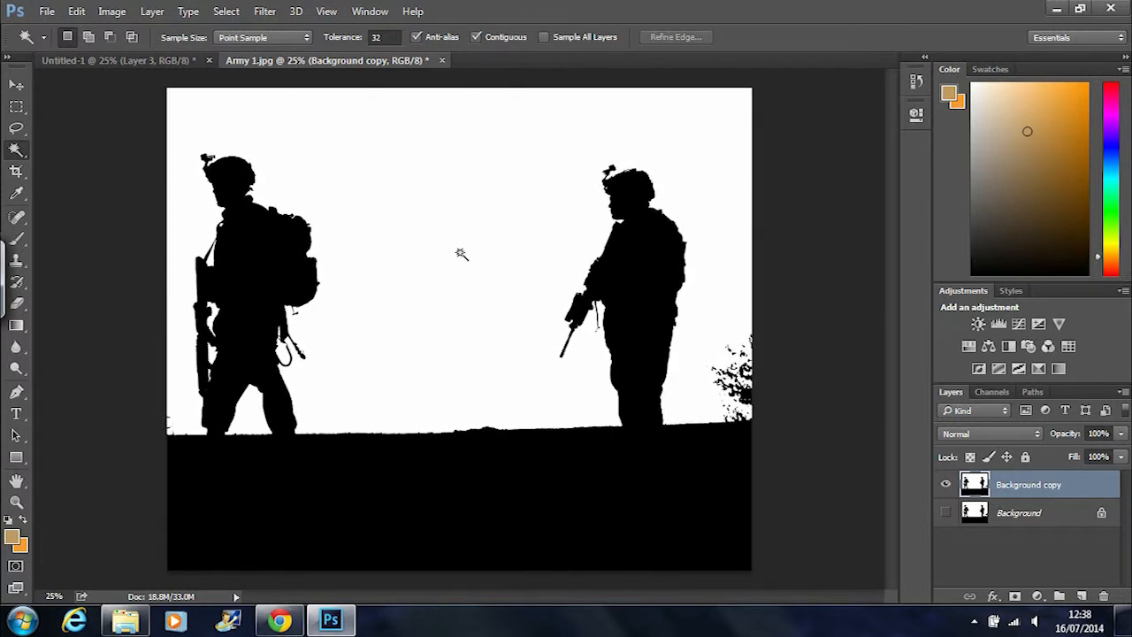
Select the connected black ground and soldiers on Background copy with the Magic Wand and inspect the selection around the bush.
click(394, 500)
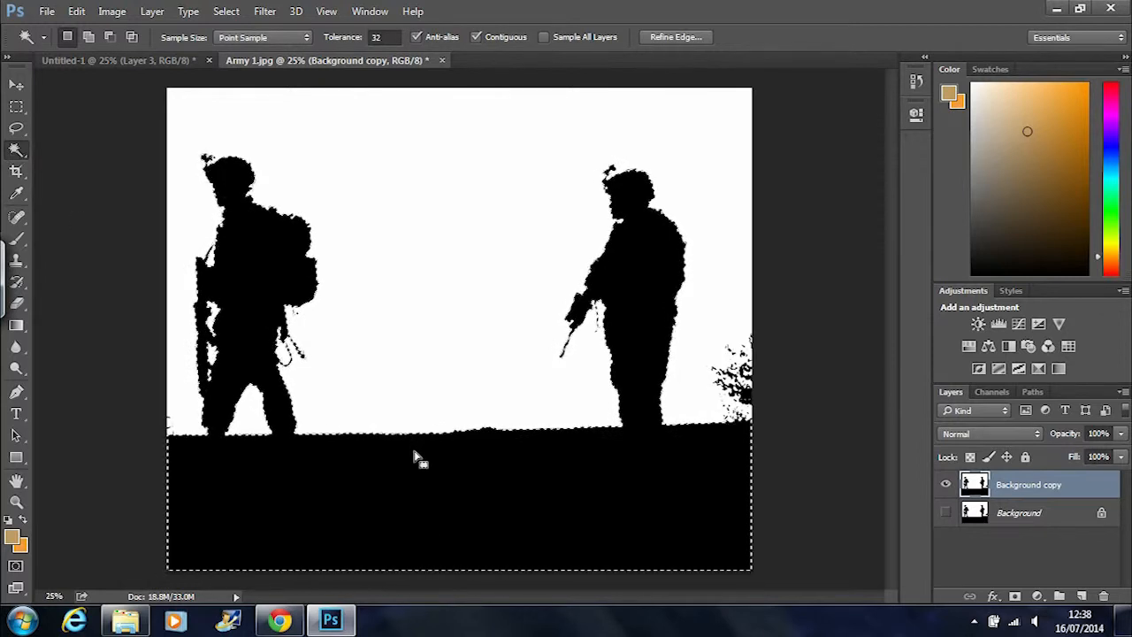
key(ctrl+d)
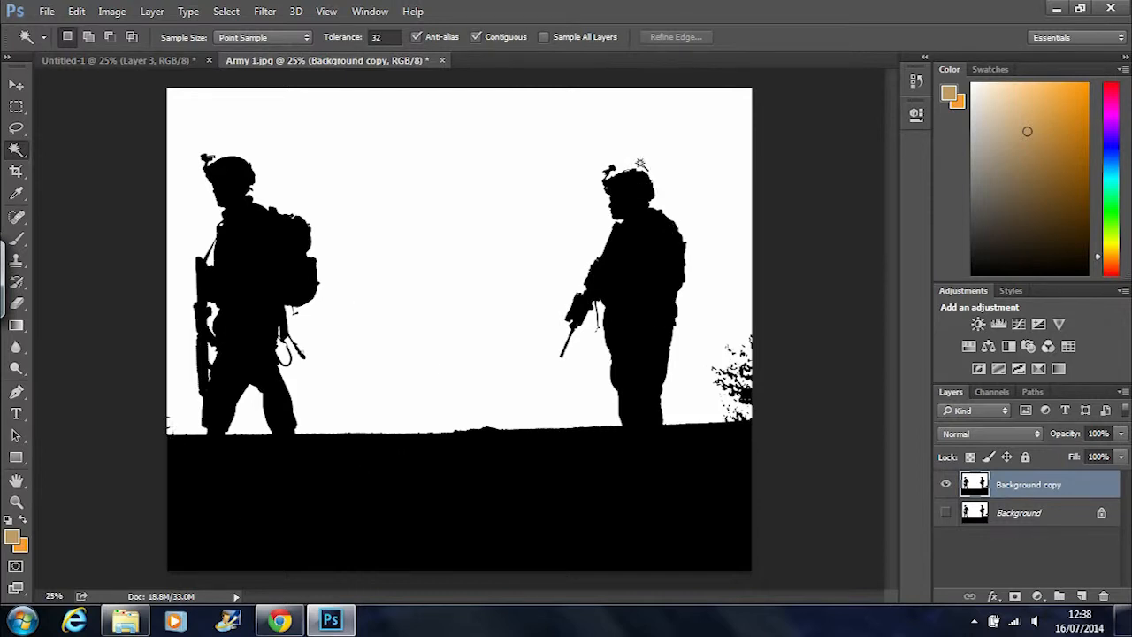
click(420, 489)
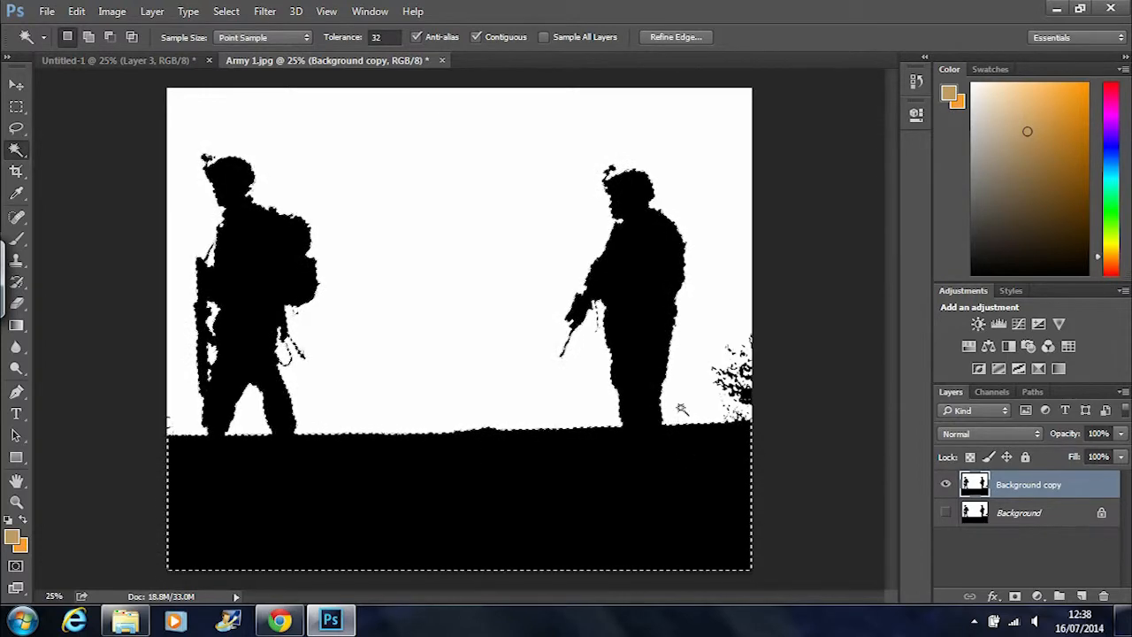
key(z)
click(828, 393)
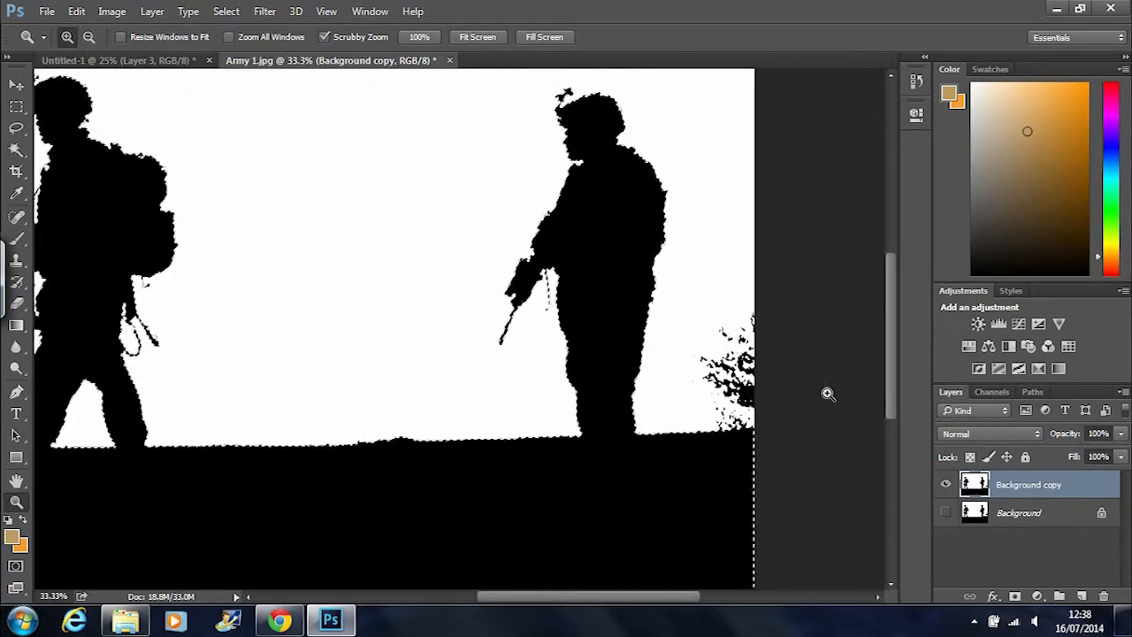
click(731, 386)
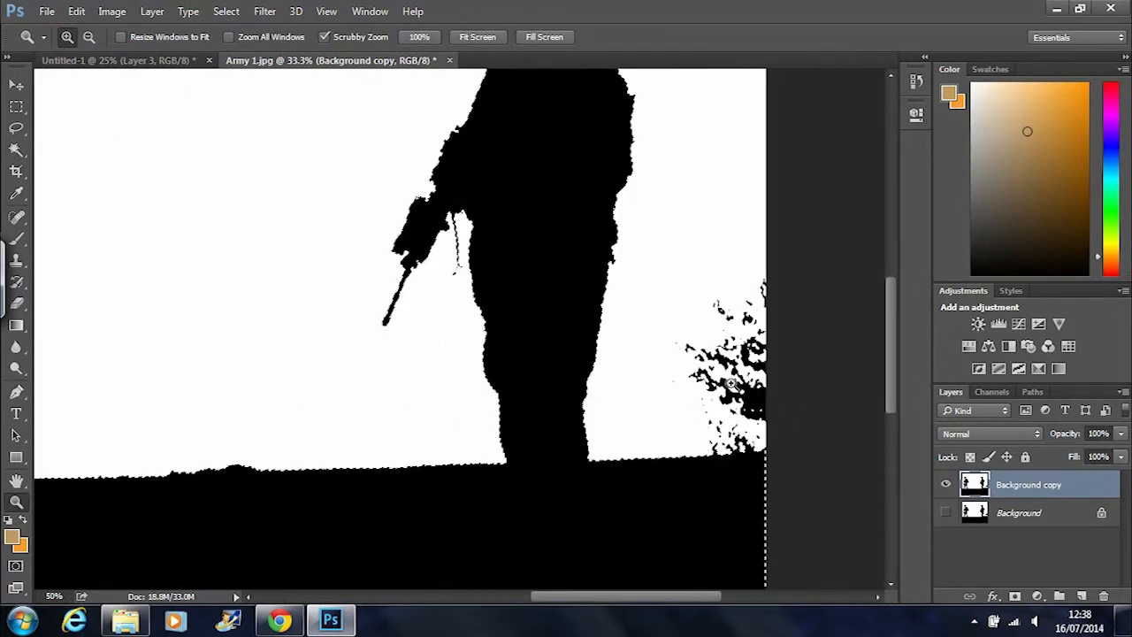
click(731, 384)
click(732, 384)
click(732, 385)
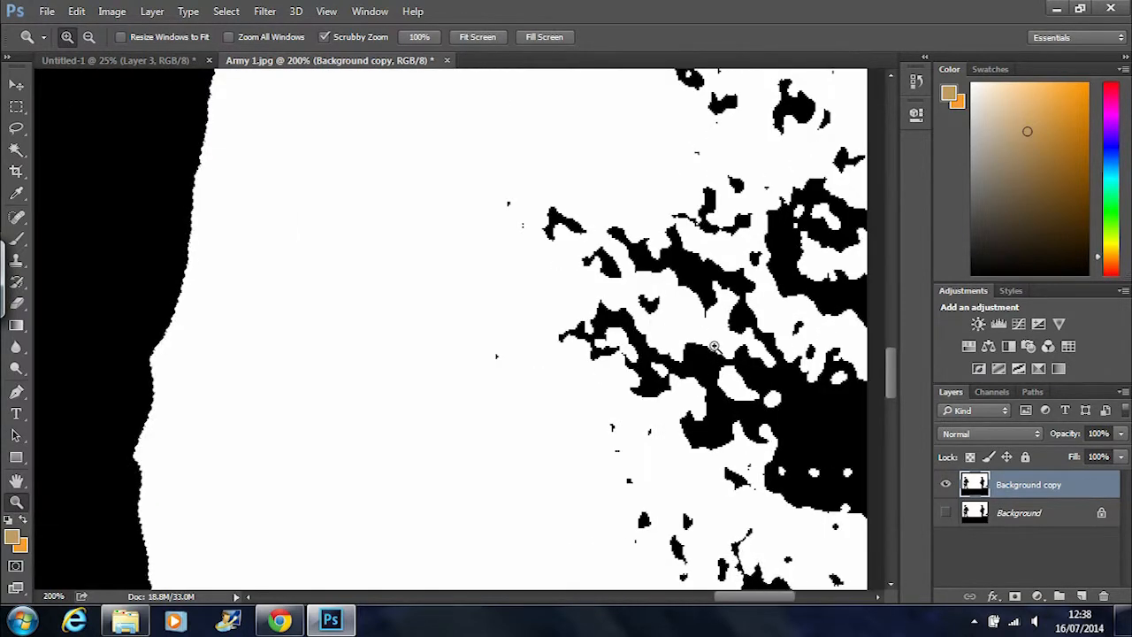
Extend the Magic Wand selection on Background copy to all similar black areas of the image, including the detached bush.
alt+click(738, 409)
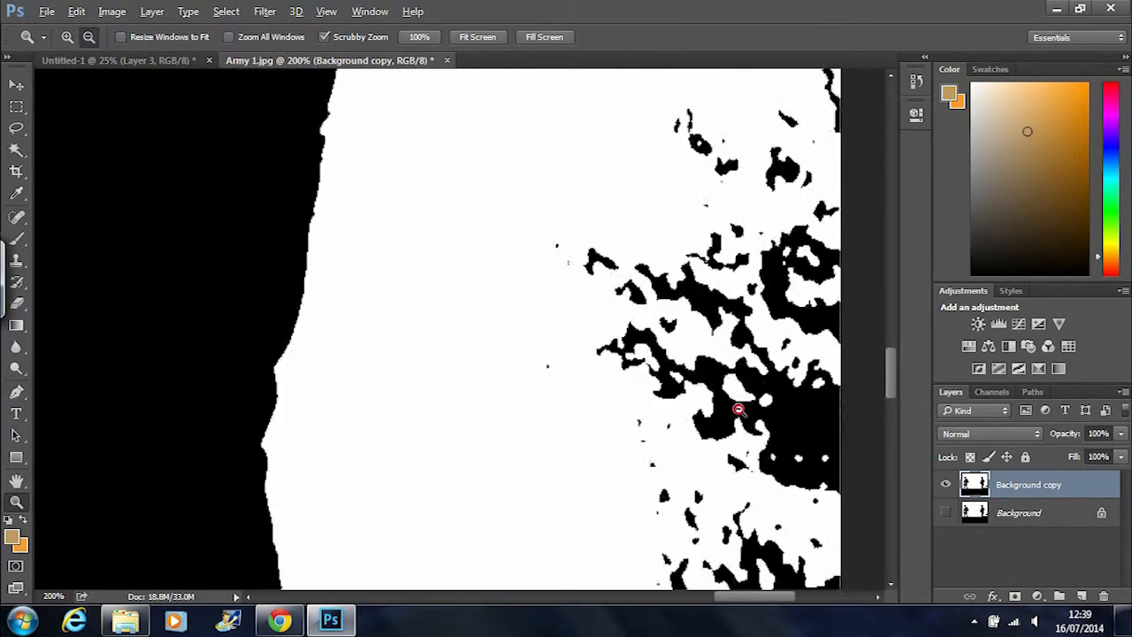
alt+click(739, 410)
alt+click(738, 410)
alt+click(739, 409)
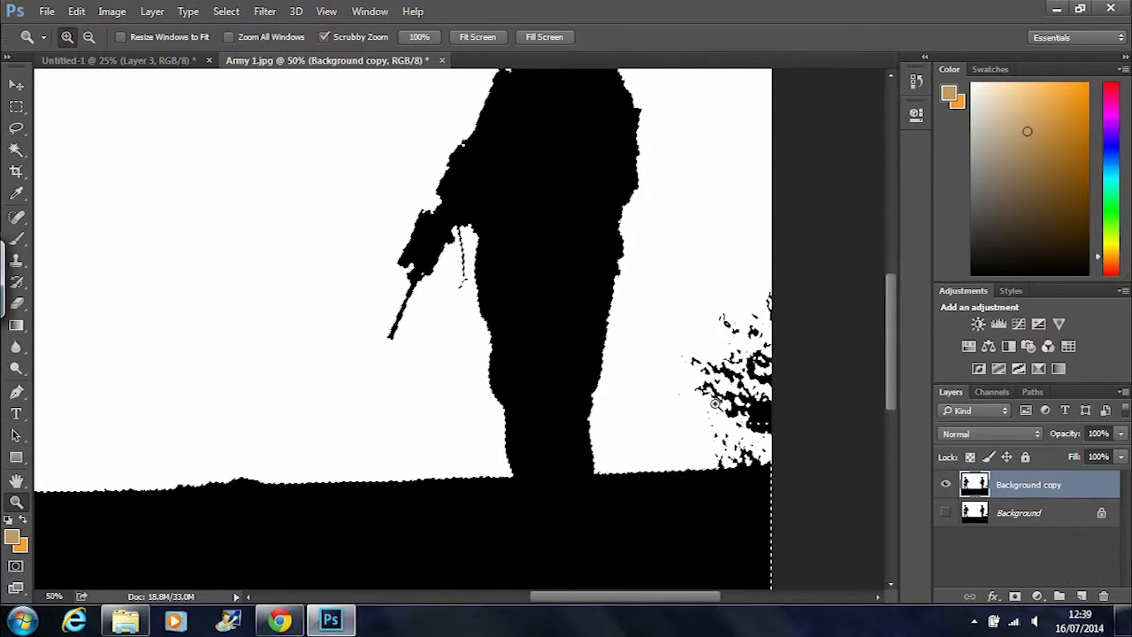
key(w)
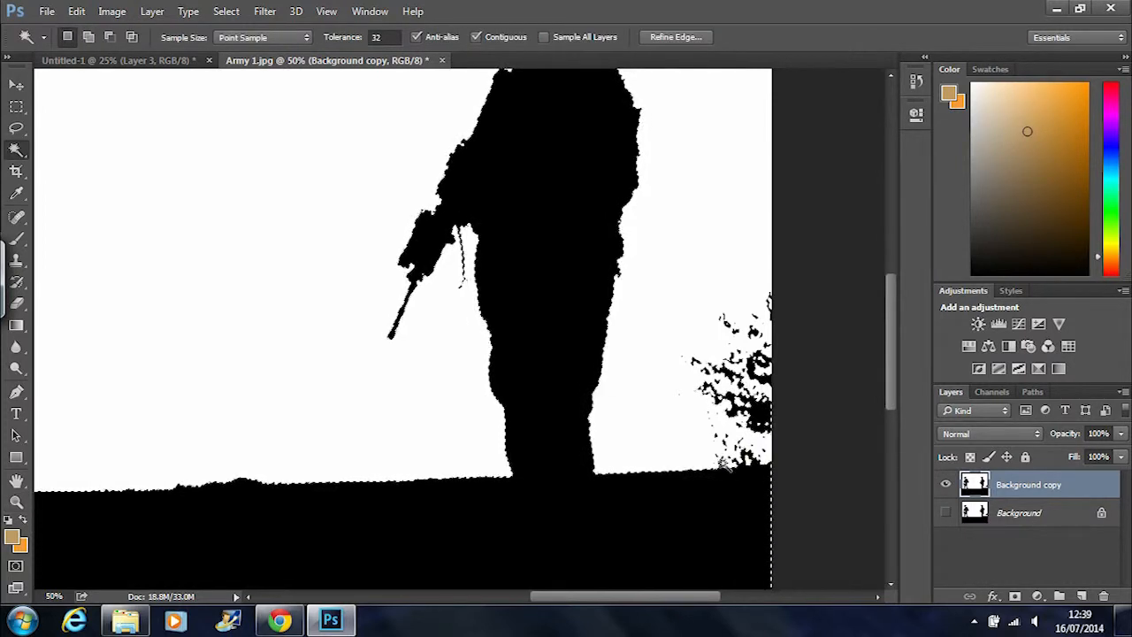
key(z)
alt+click(682, 421)
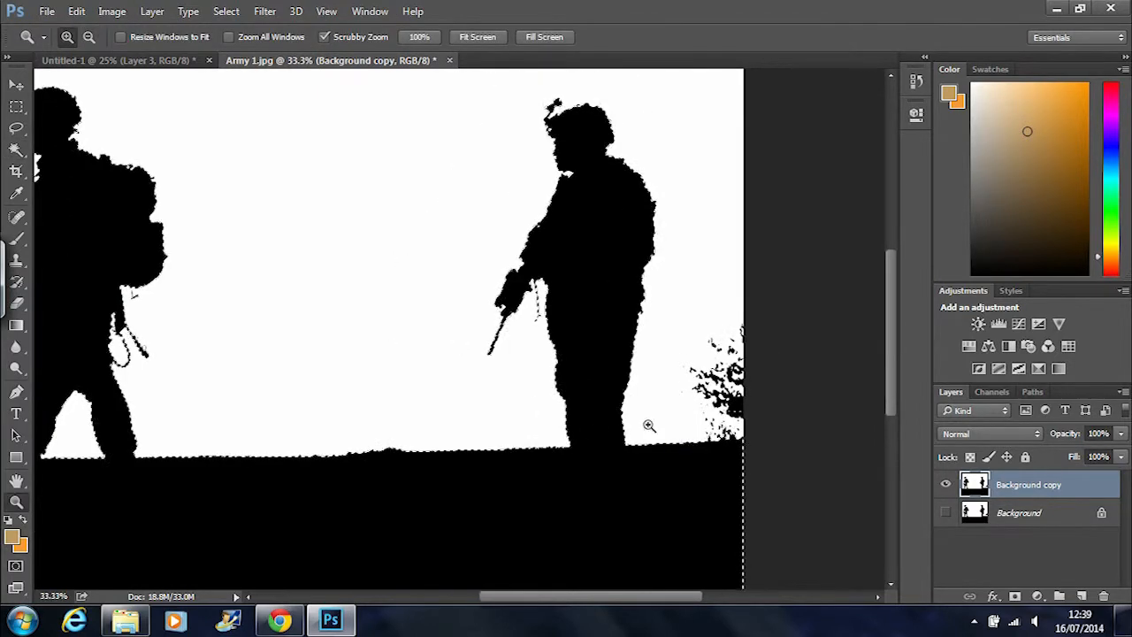
alt+click(491, 292)
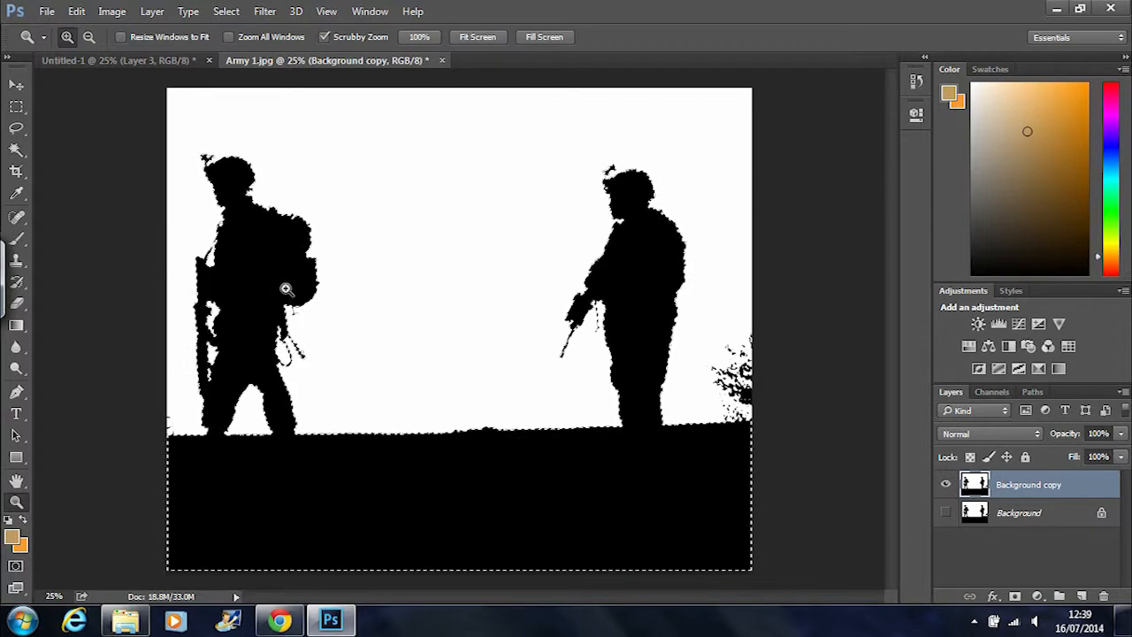
key(w)
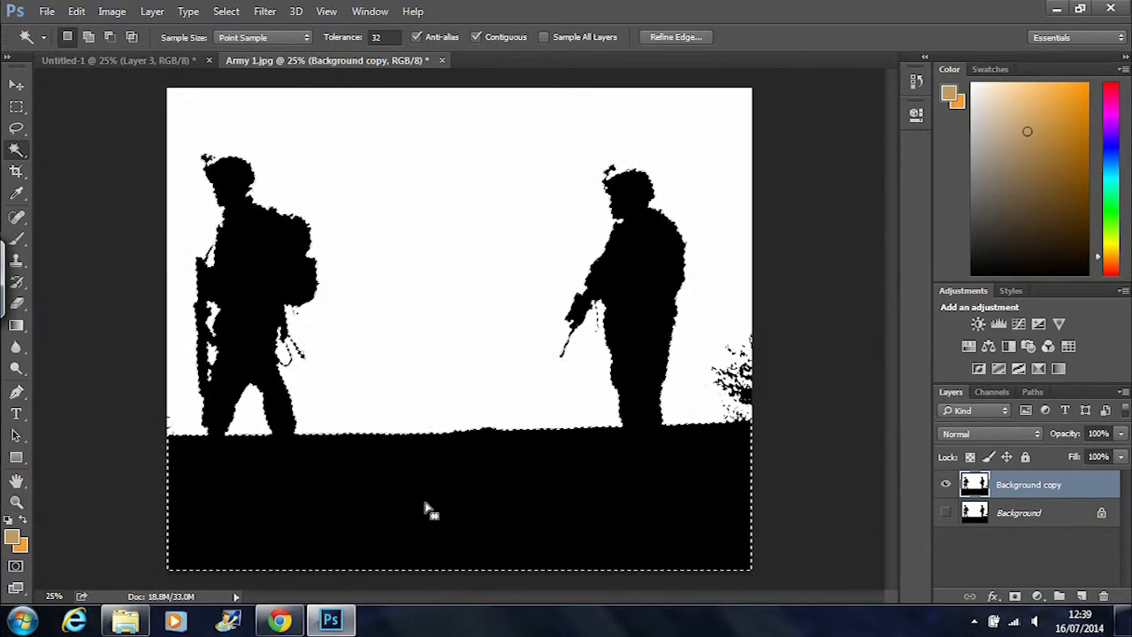
right_click(465, 479)
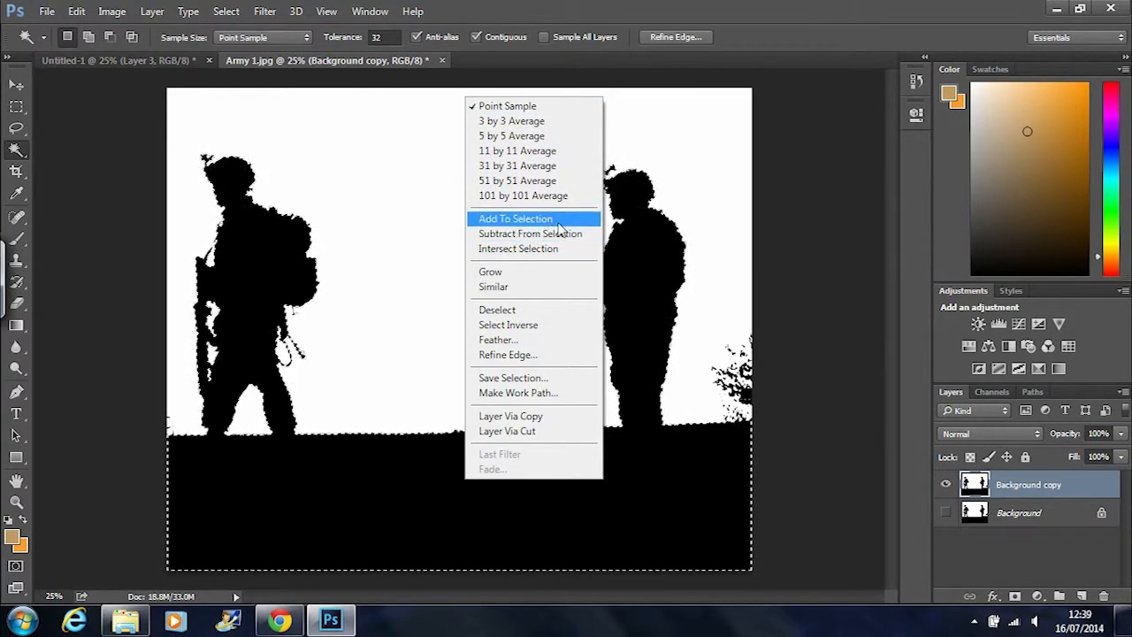
click(505, 288)
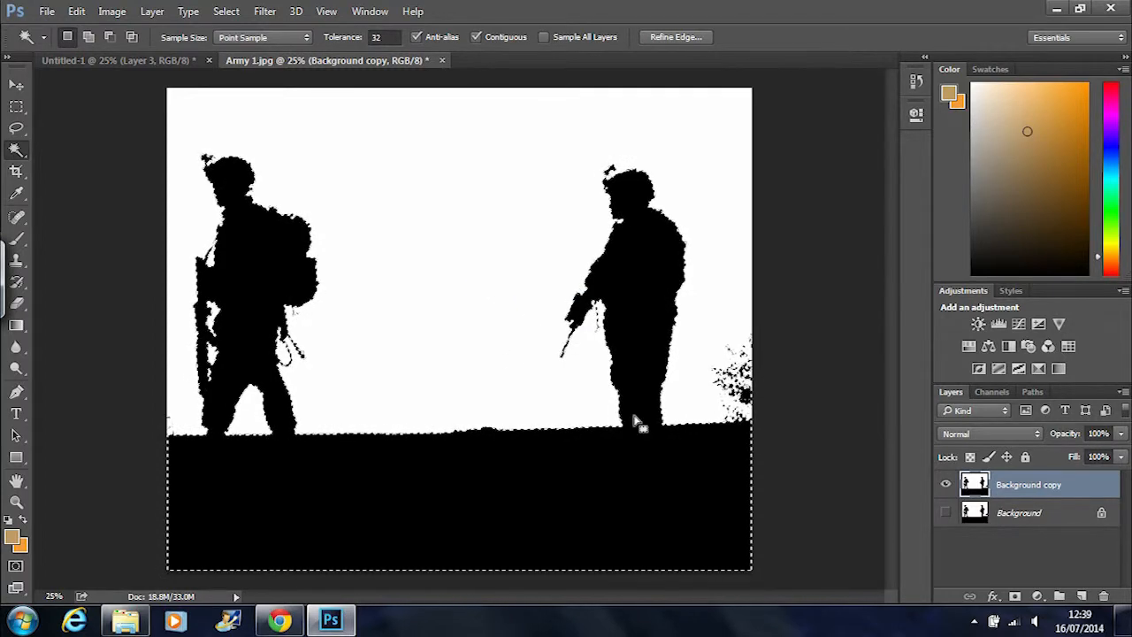
Inspect the extended selection around the bush and both soldiers.
key(z)
drag(732, 367, 756, 393)
click(756, 394)
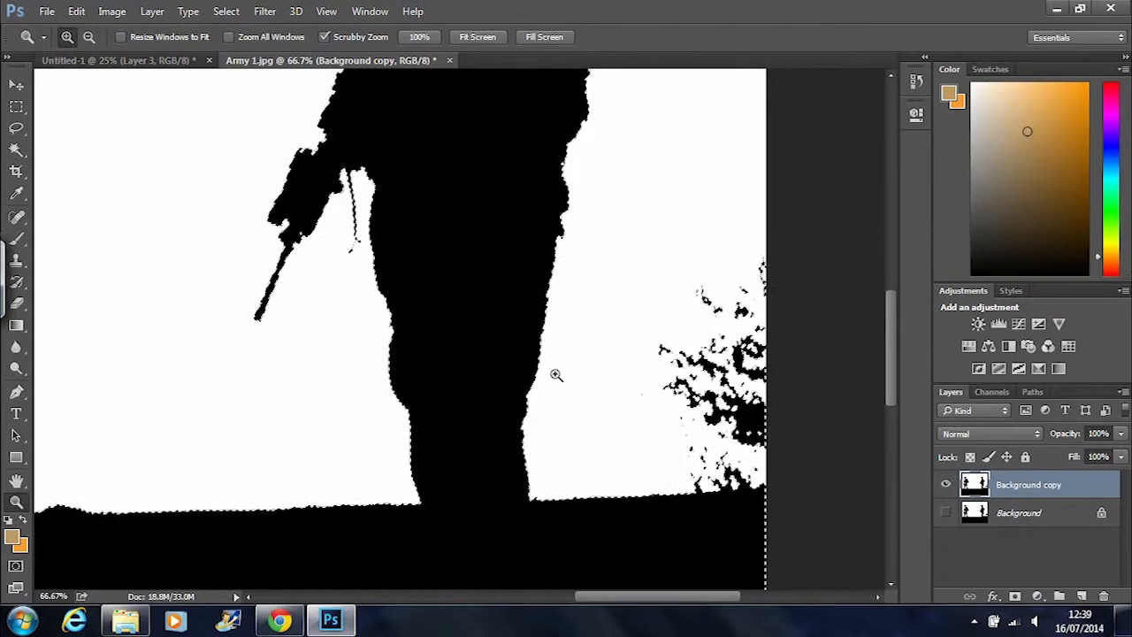
alt+click(584, 380)
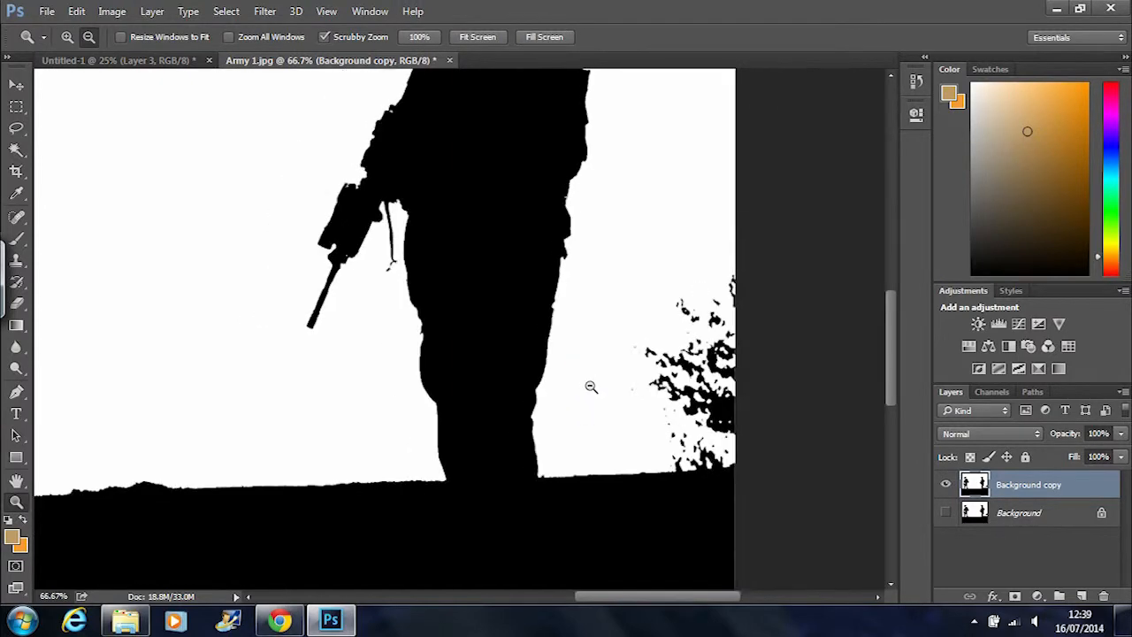
alt+click(594, 414)
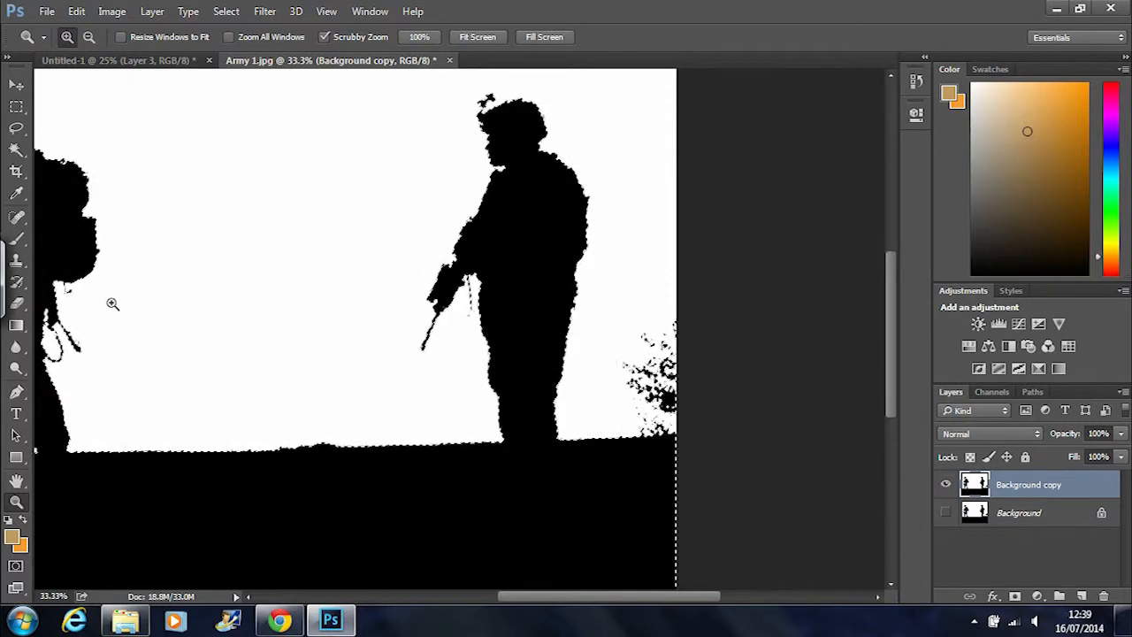
drag(117, 320, 404, 315)
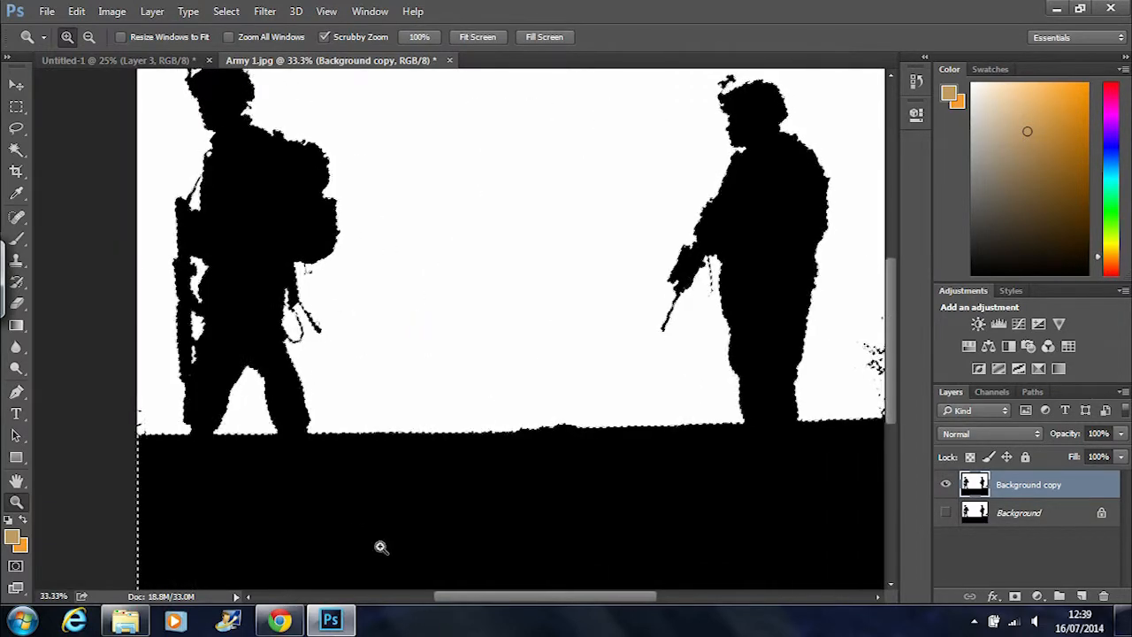
drag(454, 371, 392, 422)
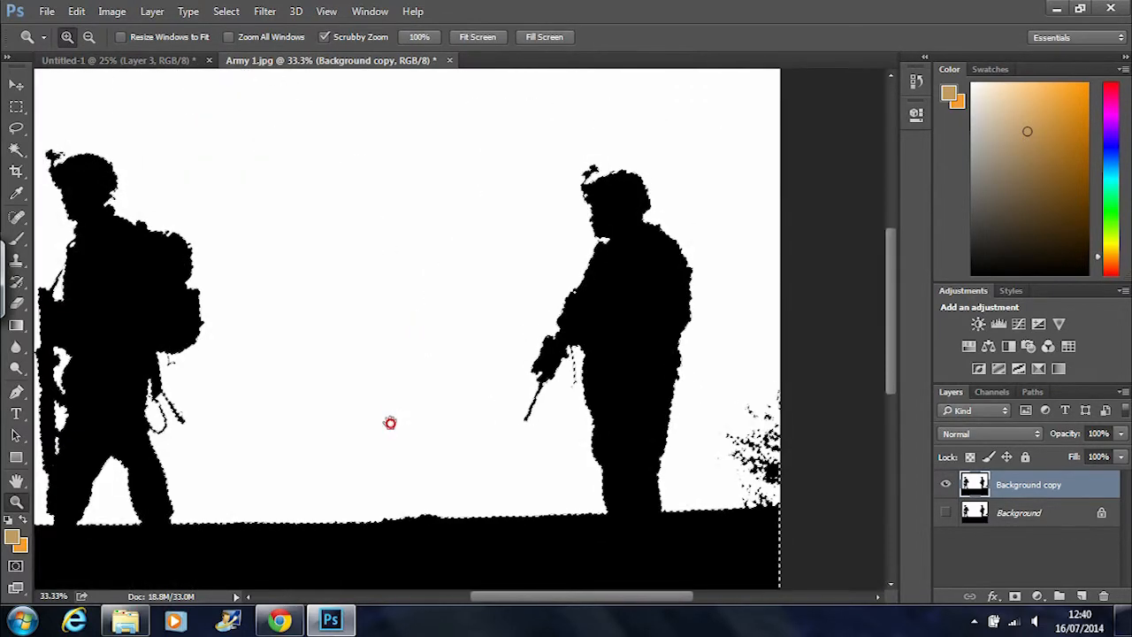
alt+click(425, 316)
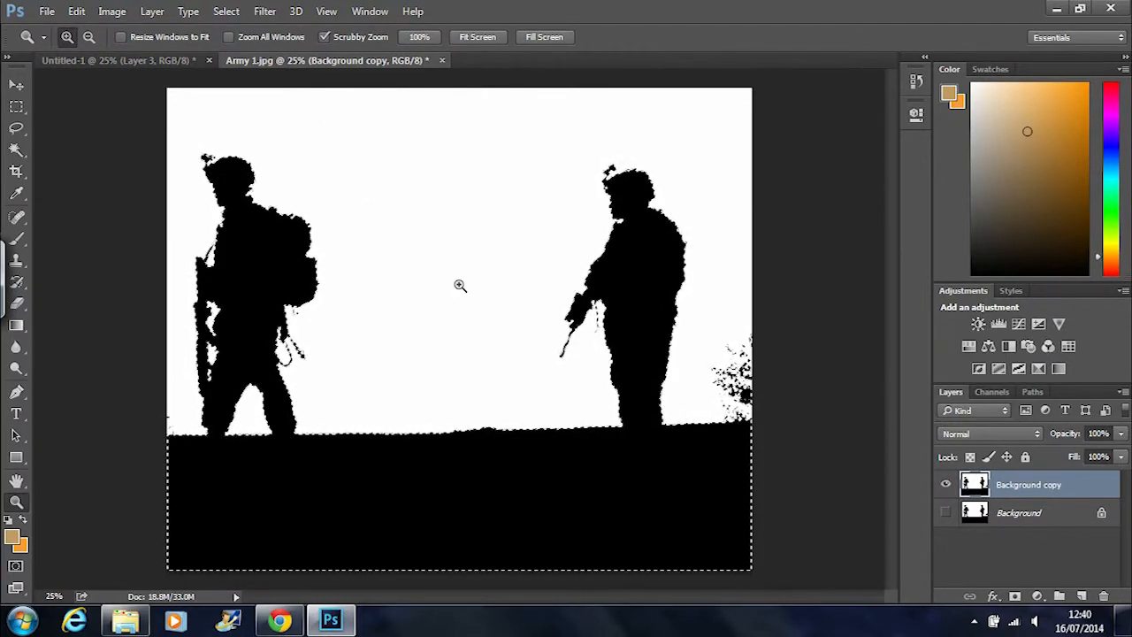
Copy the selected black silhouette from Background copy to a new layer.
key(ctrl+d)
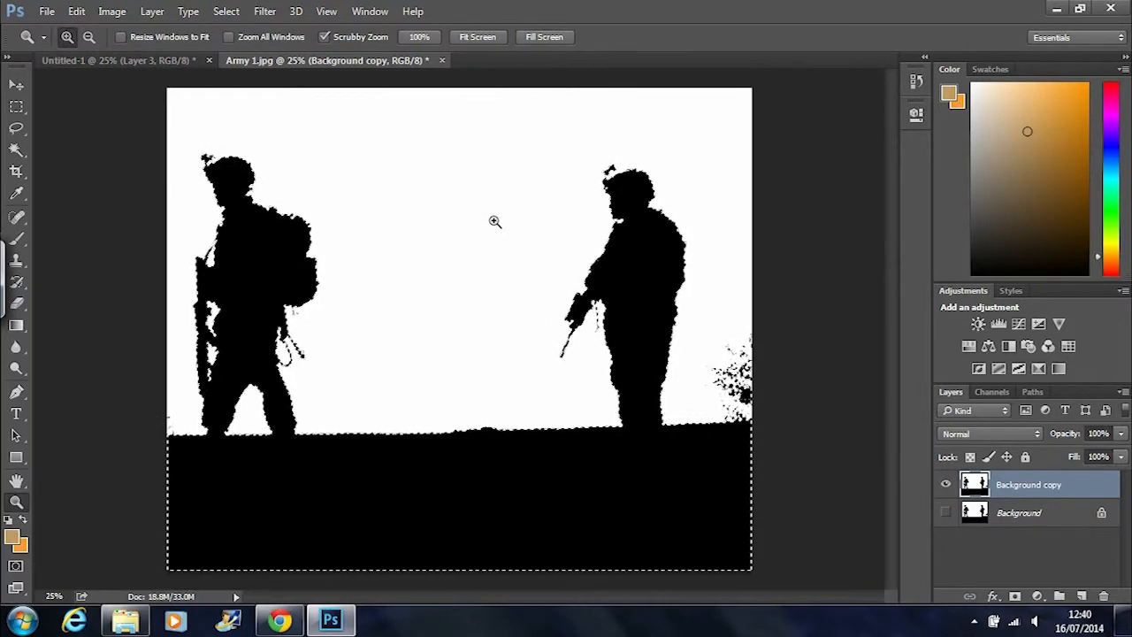
key(ctrl)
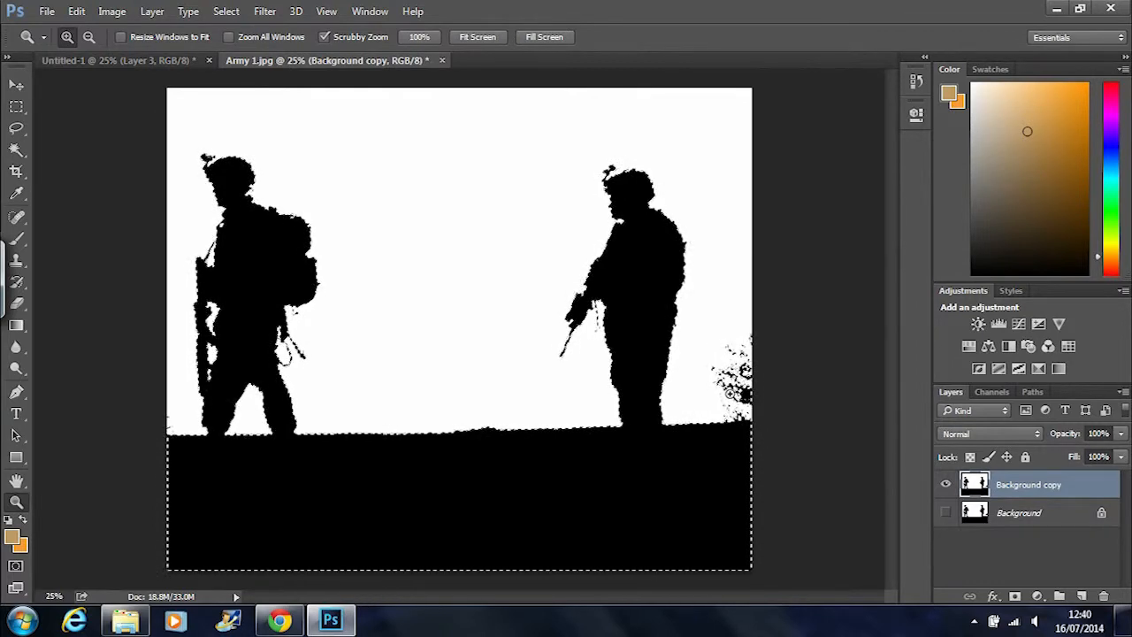
key(ctrl)
key(ctrl+j)
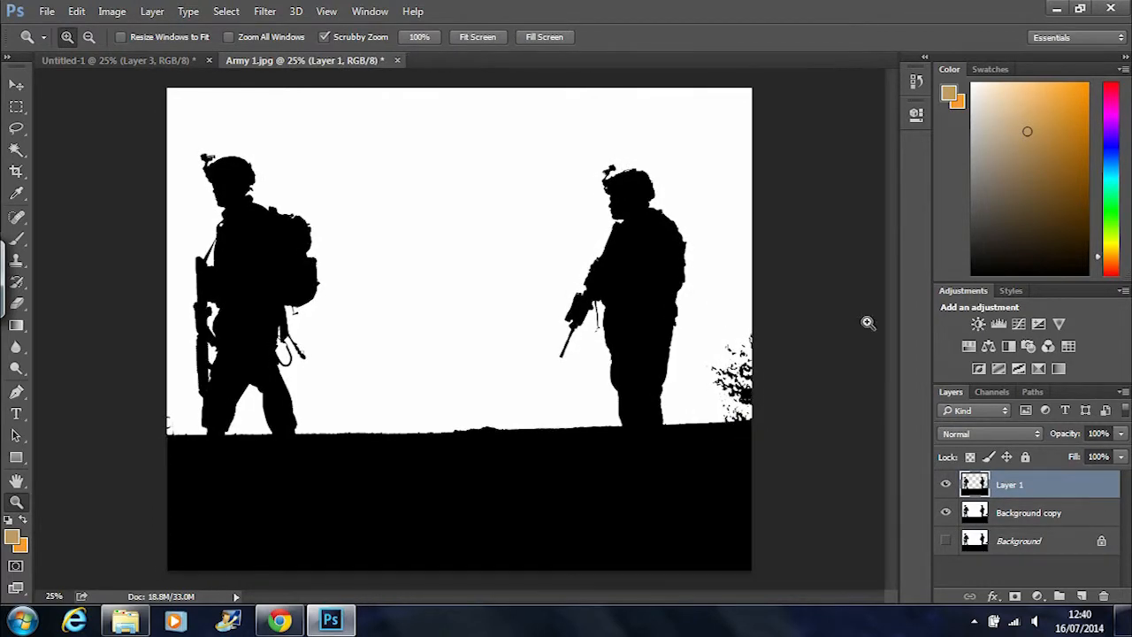
Hide the Background copy layer and delete it.
click(945, 513)
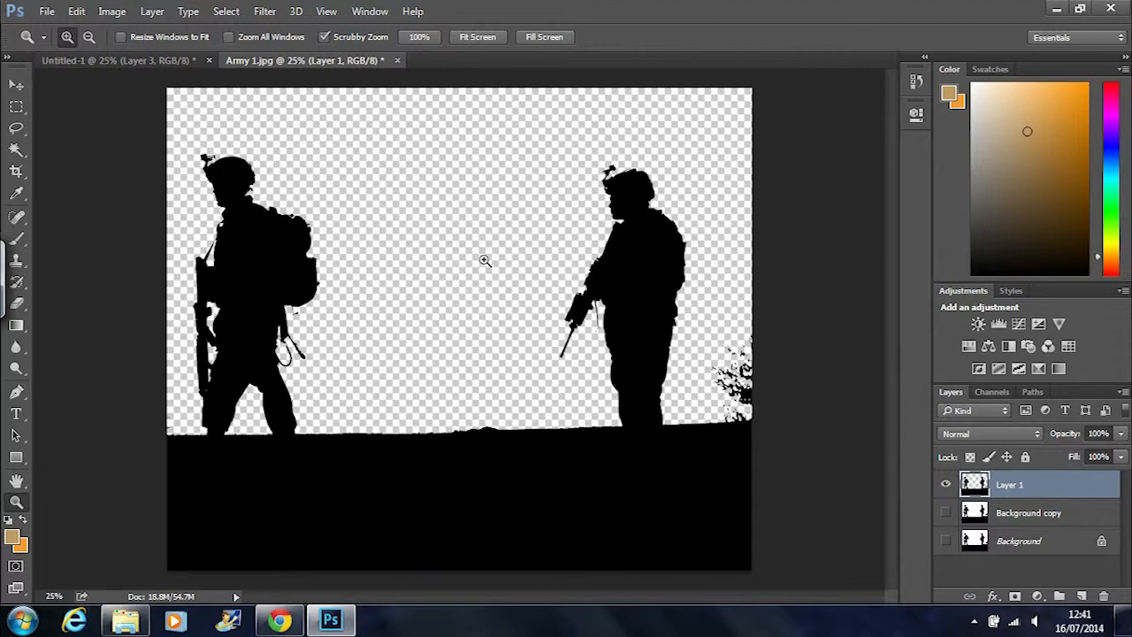
click(1011, 517)
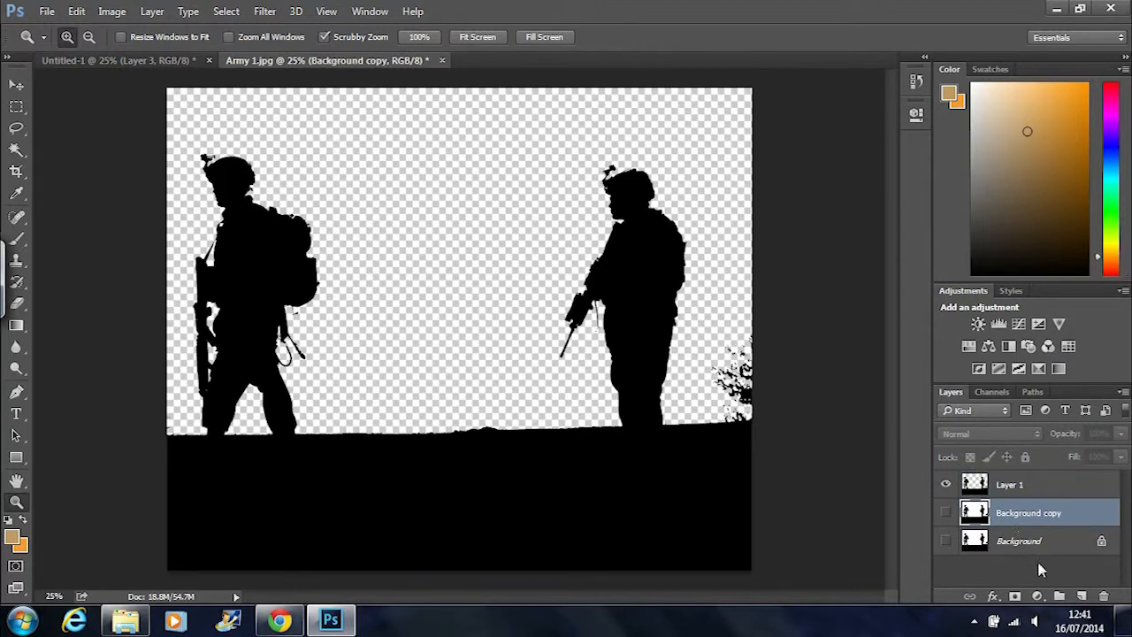
key(Delete)
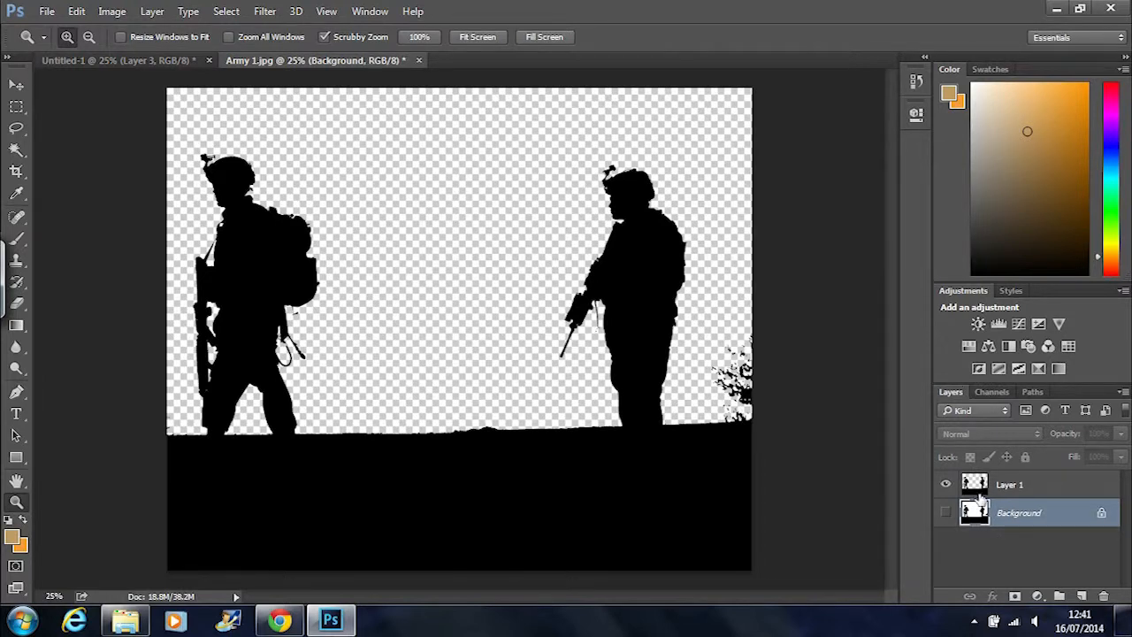
Select Layer 1 and set the Gradient tool's colours to a white ffffff foreground and an orange ee8a1b background.
click(1033, 489)
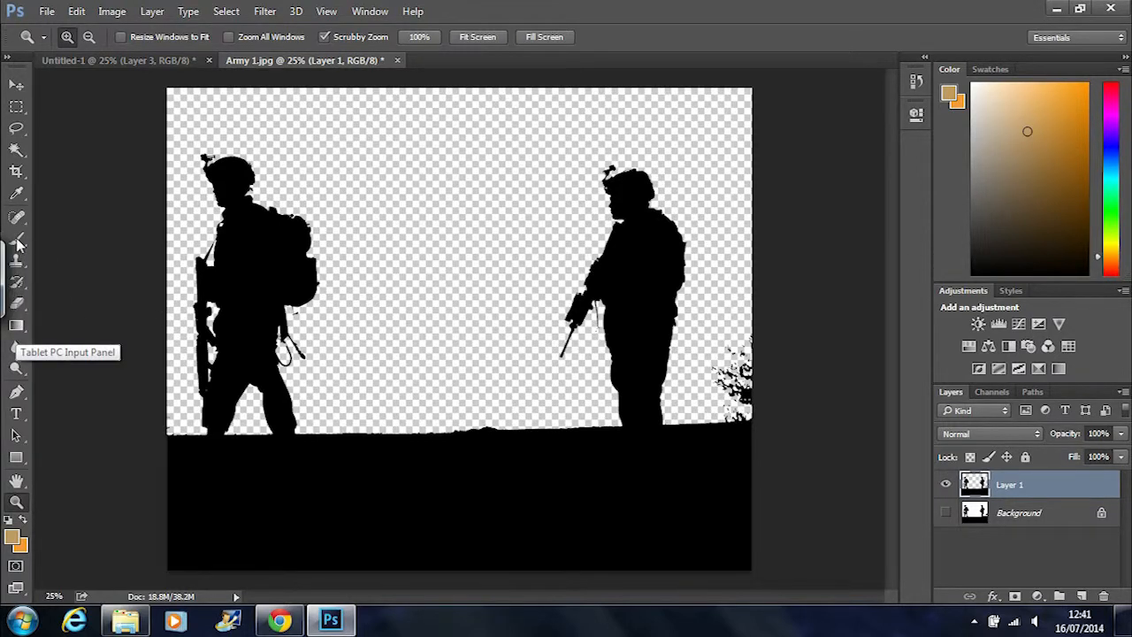
click(16, 327)
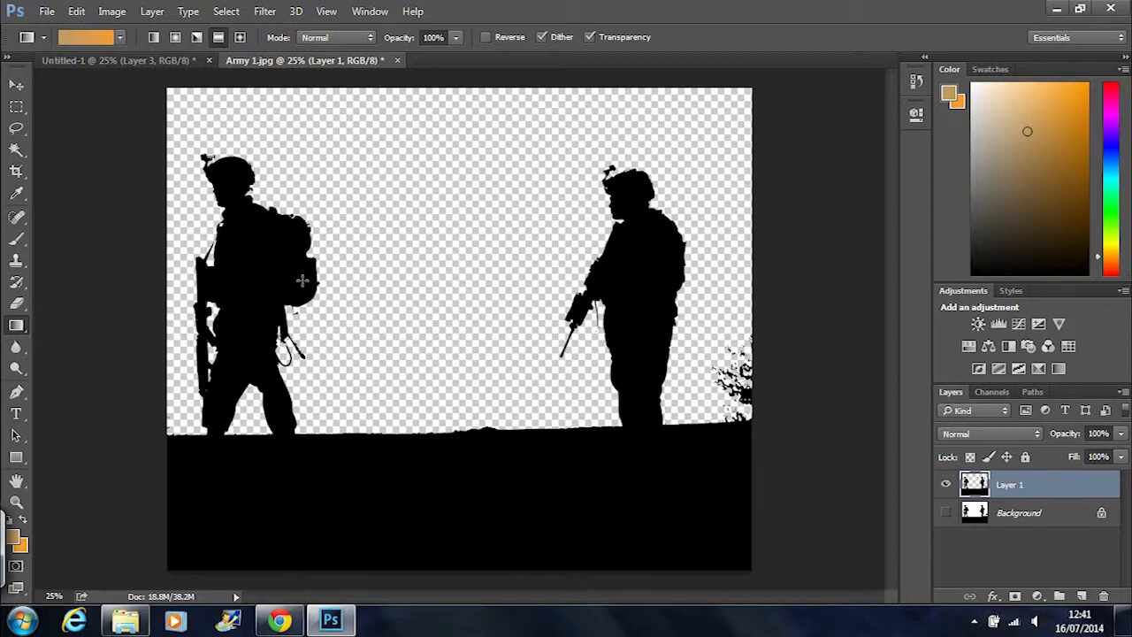
click(119, 37)
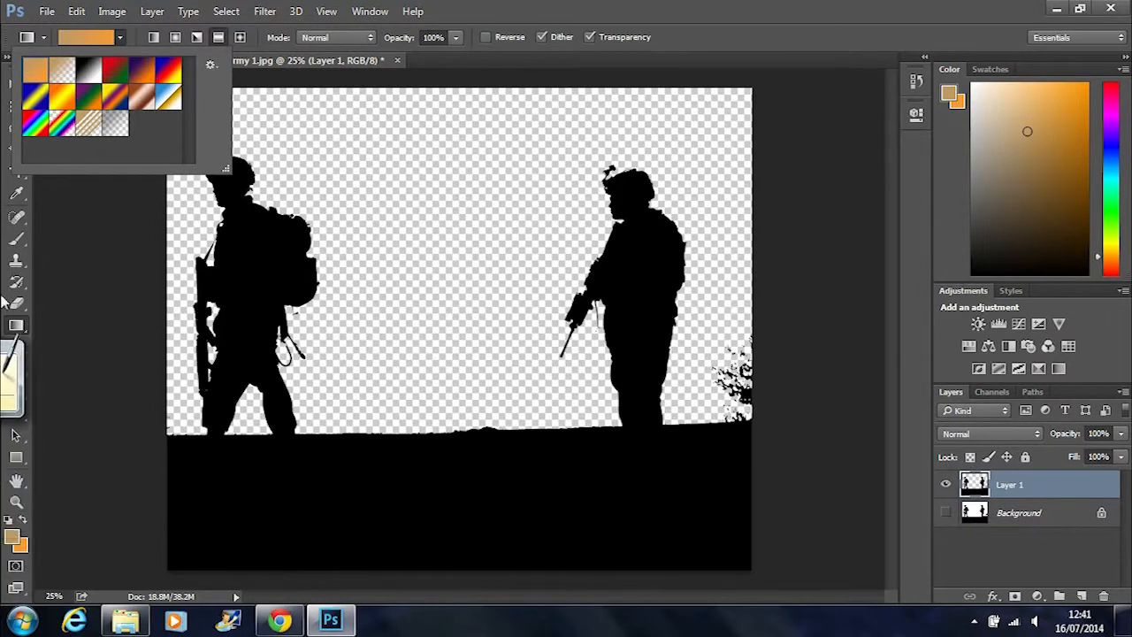
click(13, 538)
click(688, 418)
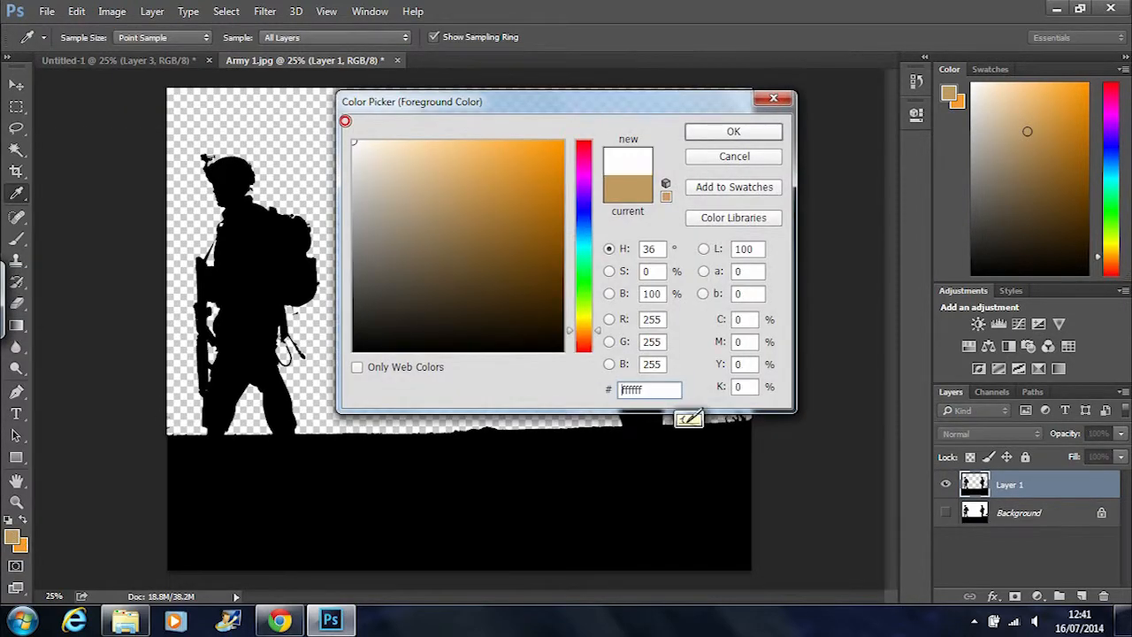
click(733, 131)
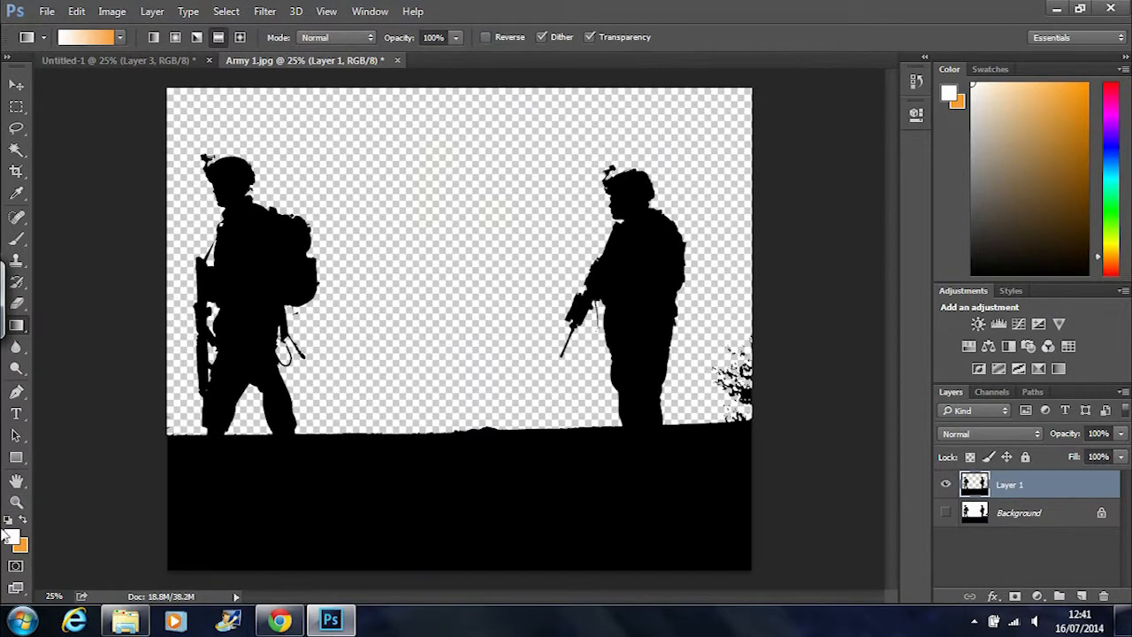
click(21, 547)
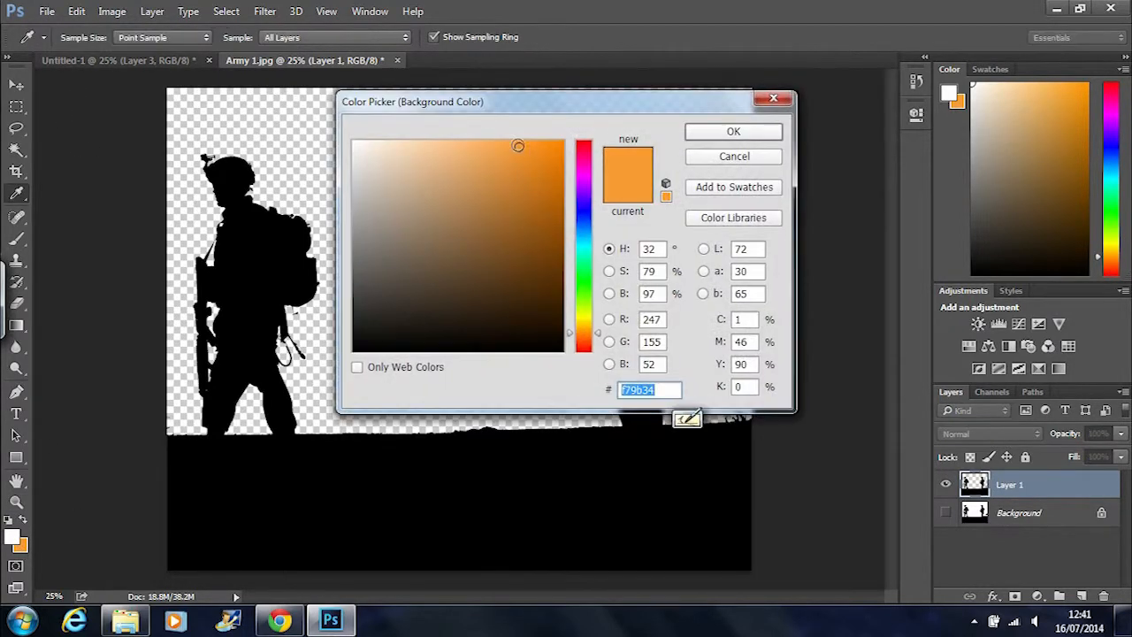
drag(521, 147, 540, 155)
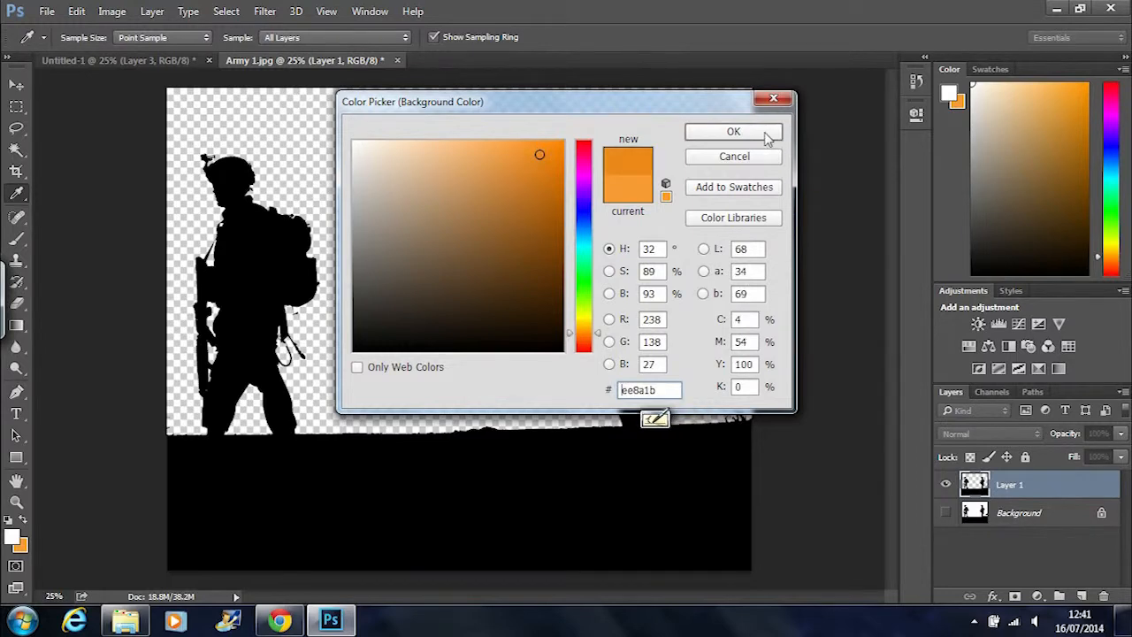
click(733, 133)
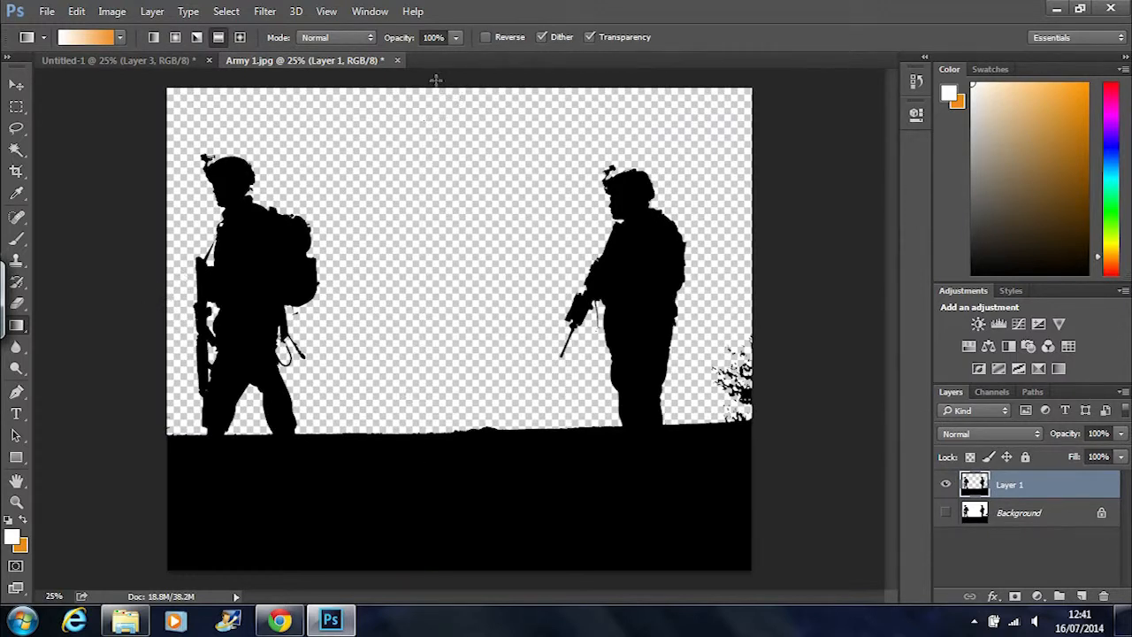
Try a vertical white-to-orange gradient directly on Layer 1, and undo it.
drag(437, 95, 434, 535)
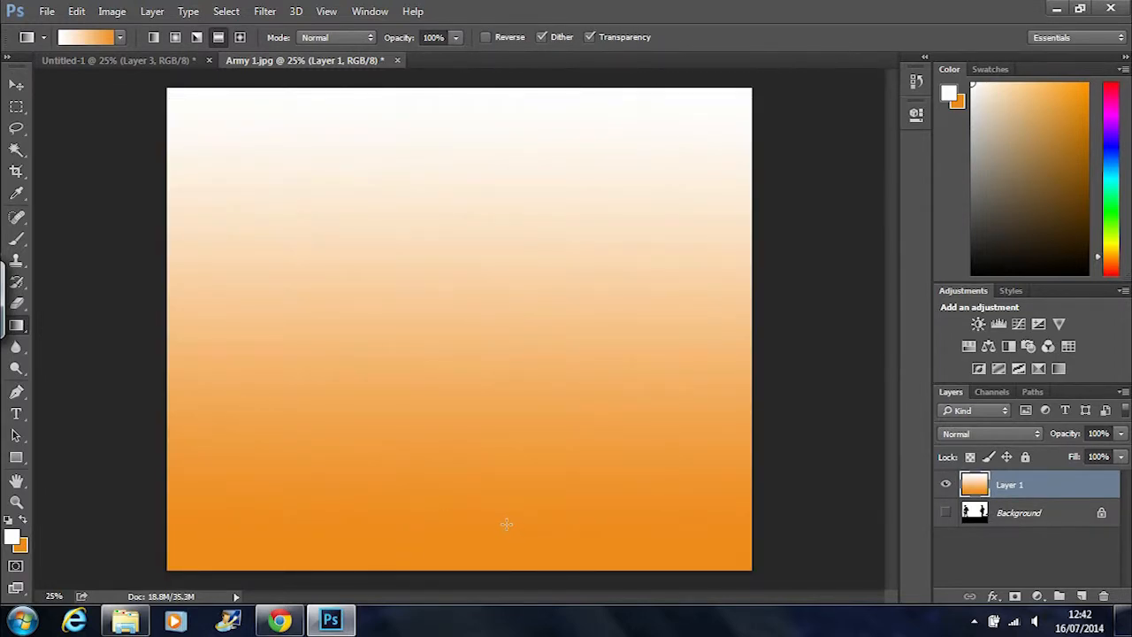
key(ctrl+alt+z)
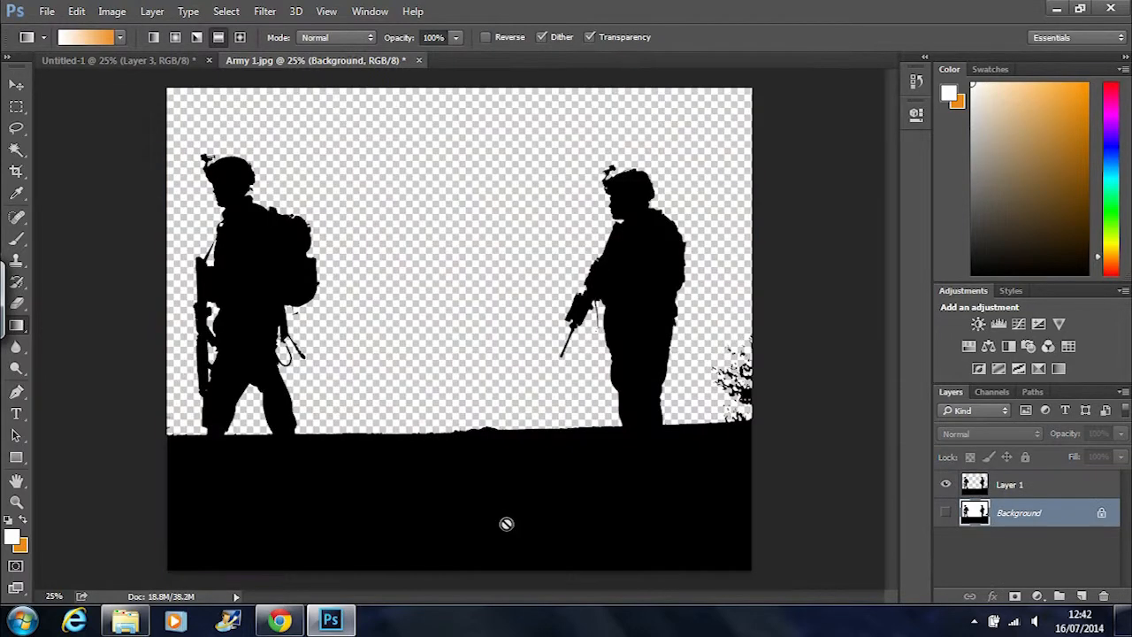
Add a new layer above Layer 1 and fill it with a vertical white-to-orange gradient from the canvas top to near its bottom edge.
click(1046, 488)
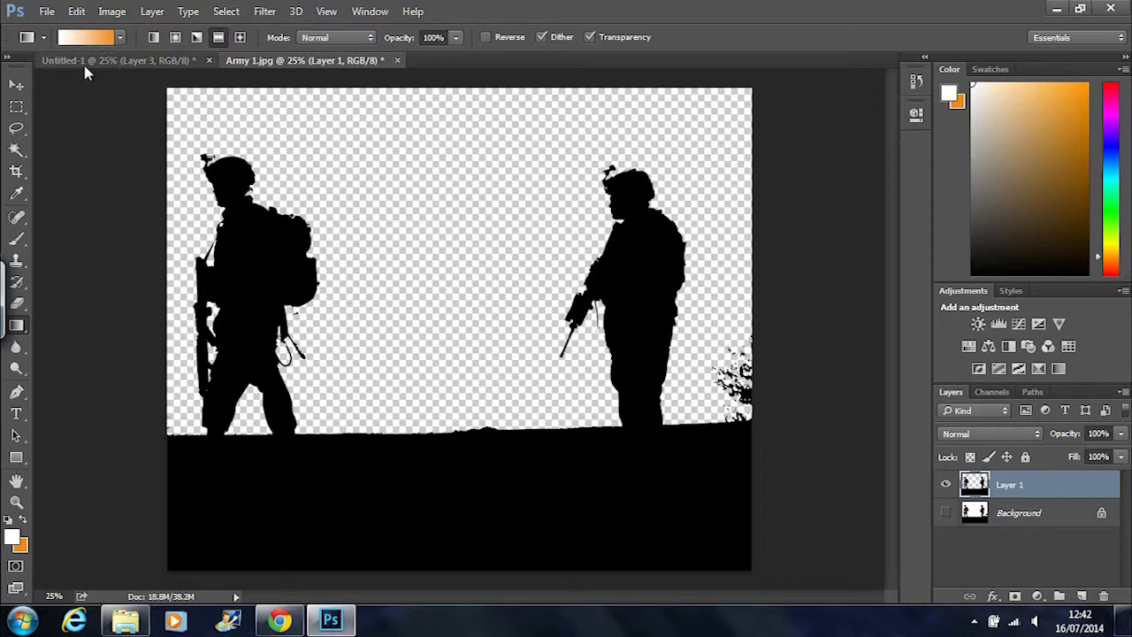
click(1082, 597)
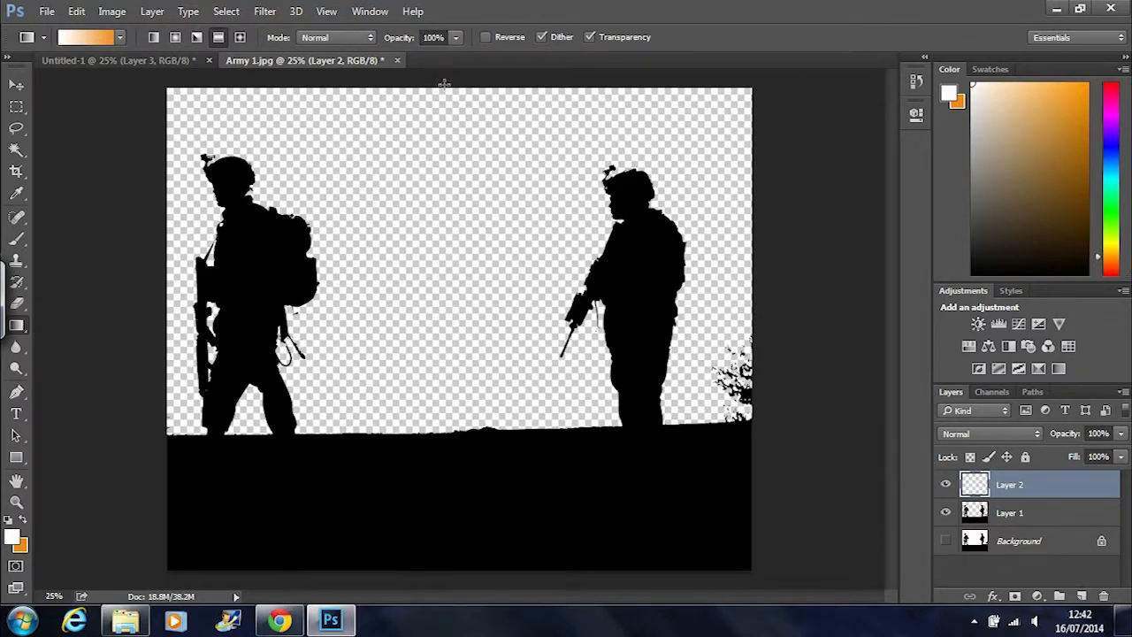
drag(439, 87, 447, 516)
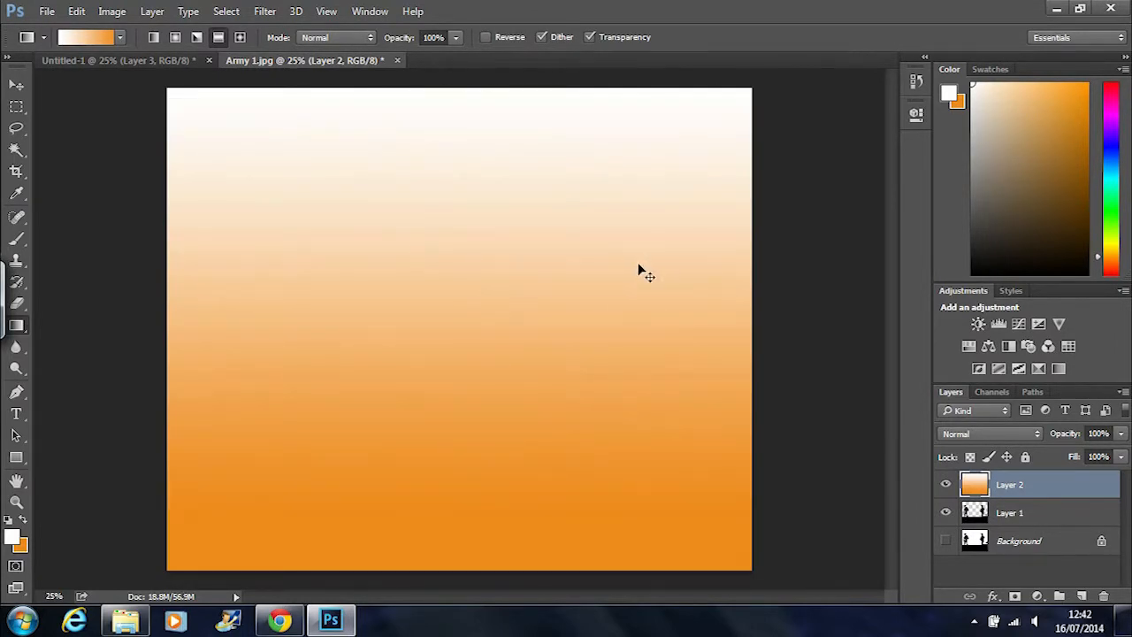
key(ctrl+z)
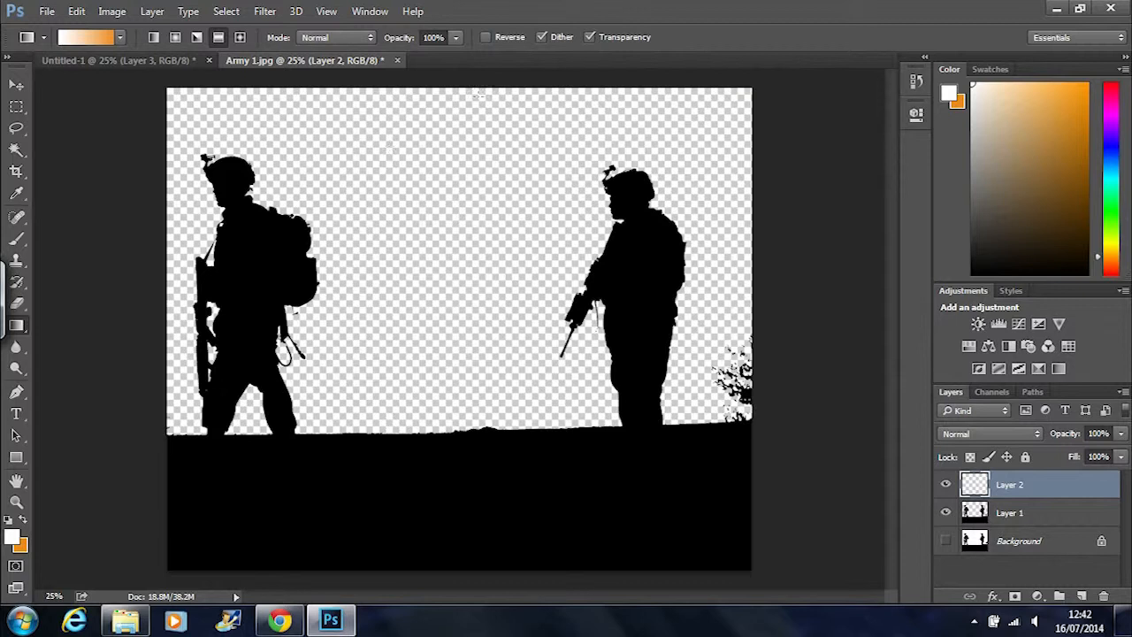
drag(454, 94, 477, 543)
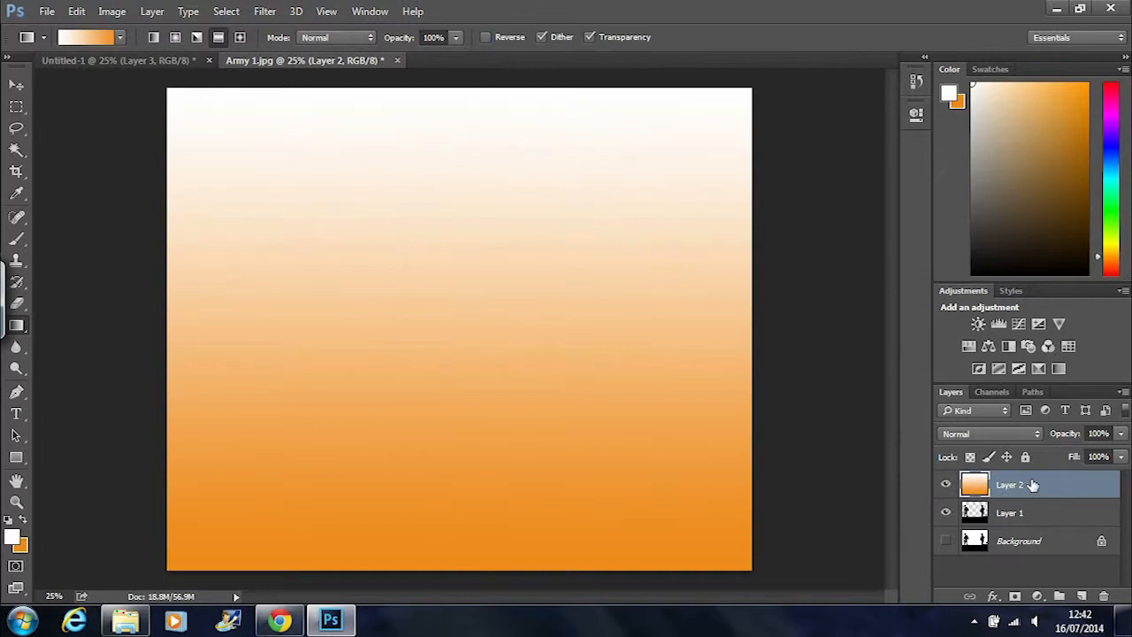
Move the gradient Layer 2 below Layer 1 in the layer stack.
drag(1031, 484, 1039, 527)
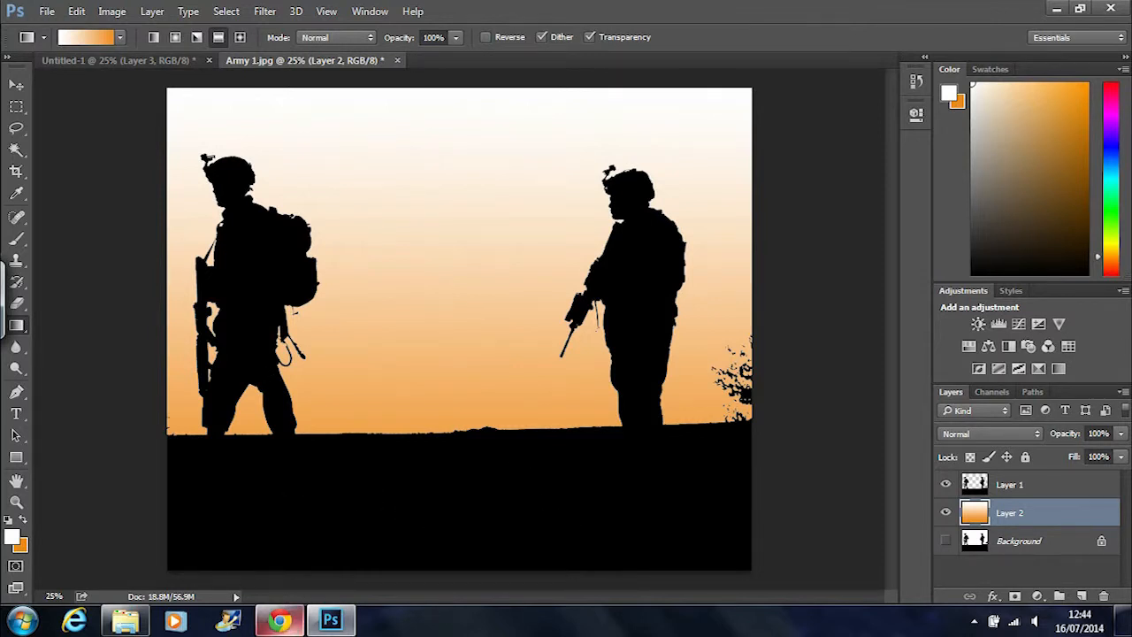
Switch to the morgueFile site in Chrome and search its free photo archive for "Car".
mouse_move(279, 623)
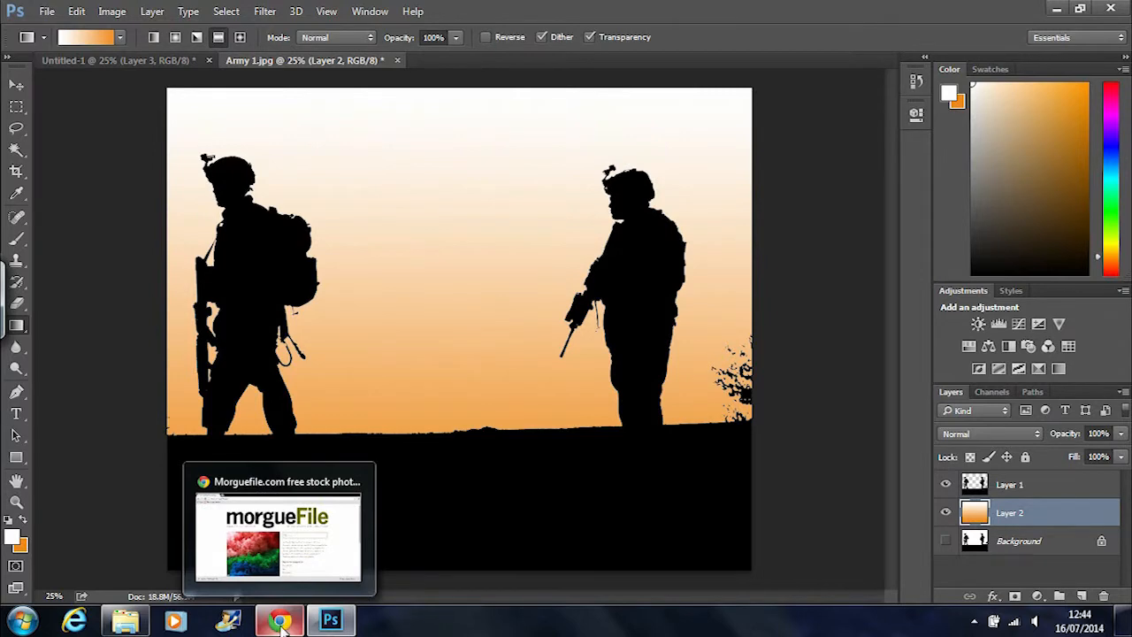
click(279, 623)
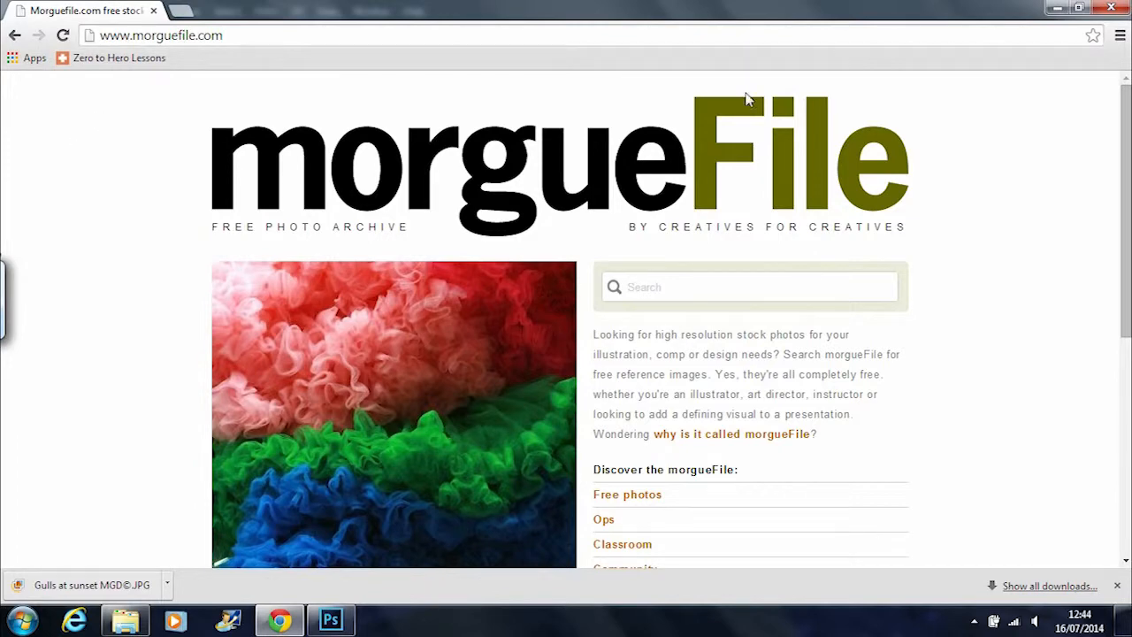
mouse_move(1127, 111)
mouse_down()
mouse_move(1123, 292)
mouse_move(1106, 359)
mouse_move(1122, 99)
mouse_move(1127, 133)
mouse_up()
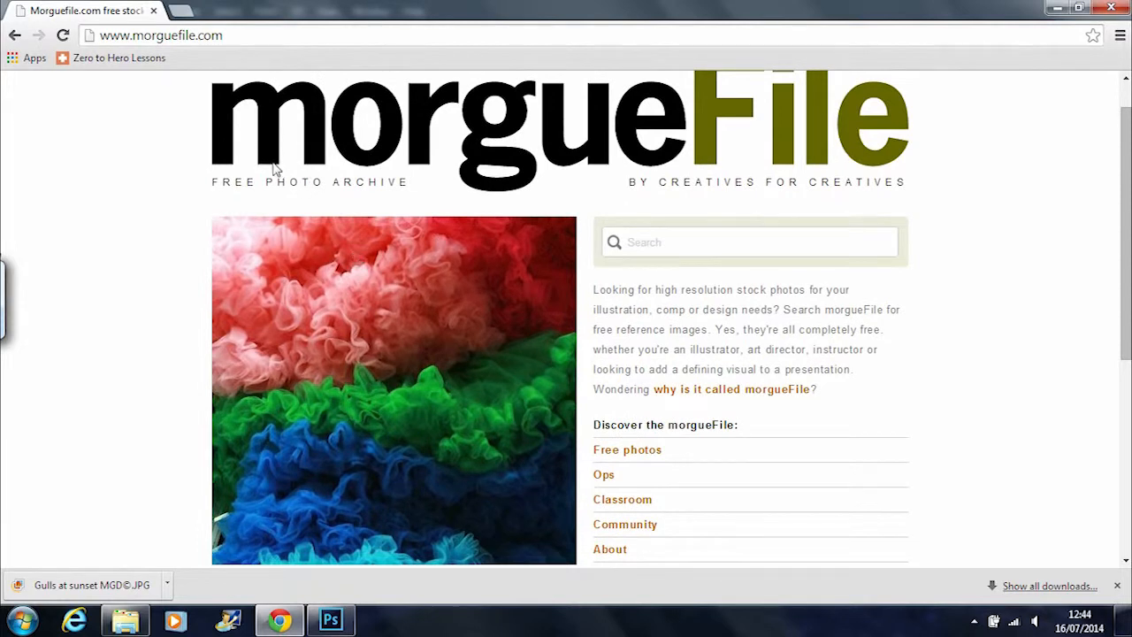
click(661, 243)
key(Caps_Lock)
key(Caps_Lock)
text(ar)
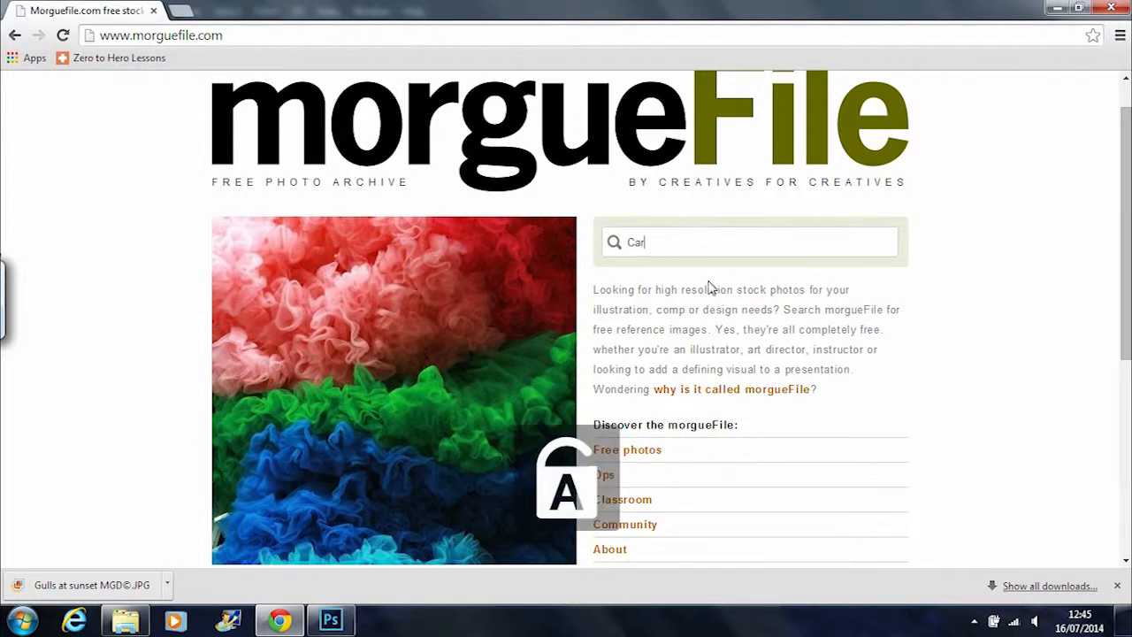
key(Return)
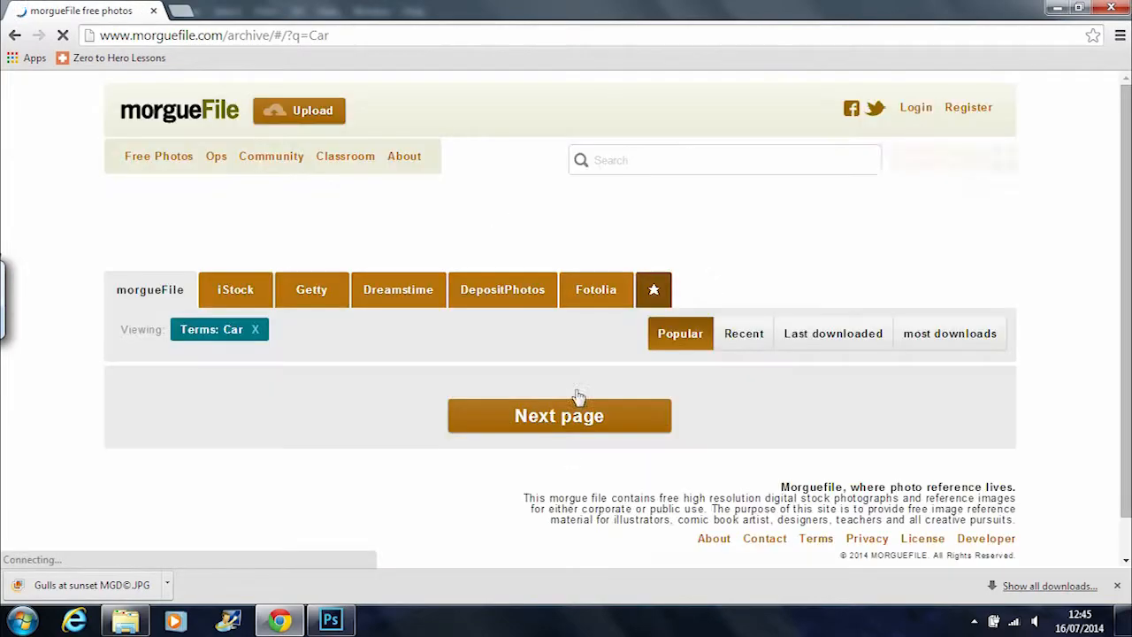
Look through the Car search results for a photo of a vehicle on a city street.
scroll(423, 316, down, 8)
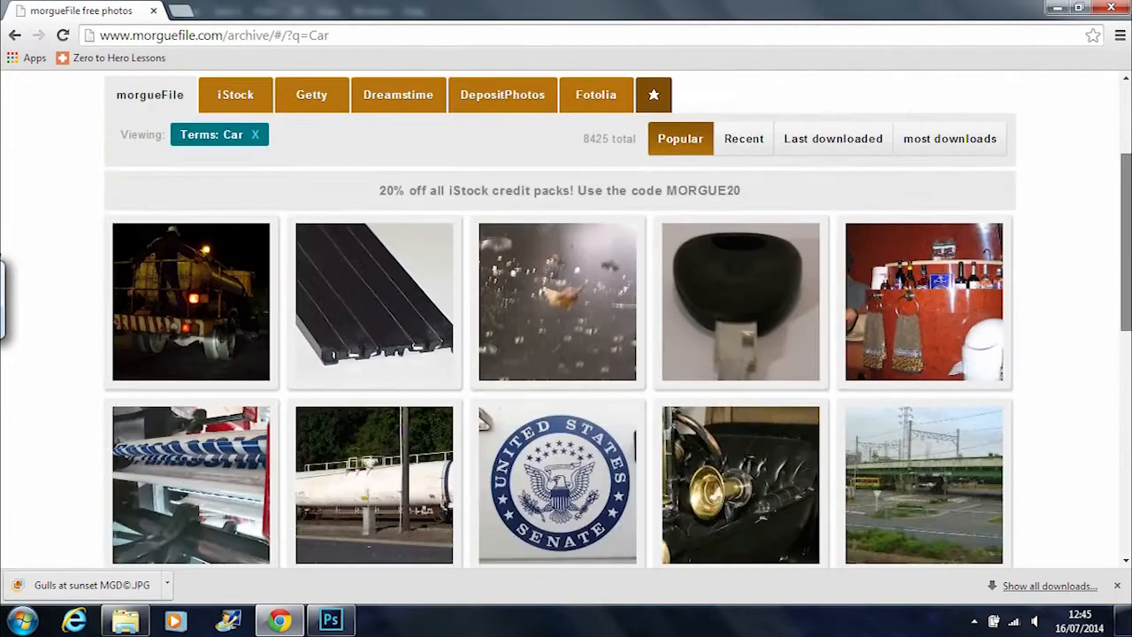
scroll(557, 318, down, 9)
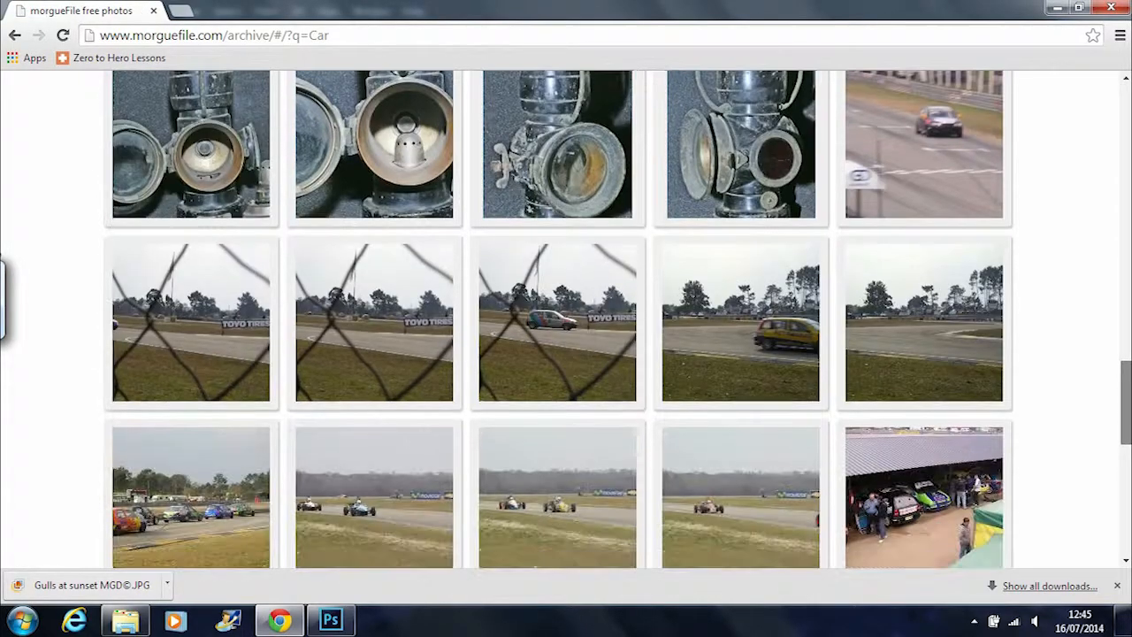
scroll(484, 81, up, 15)
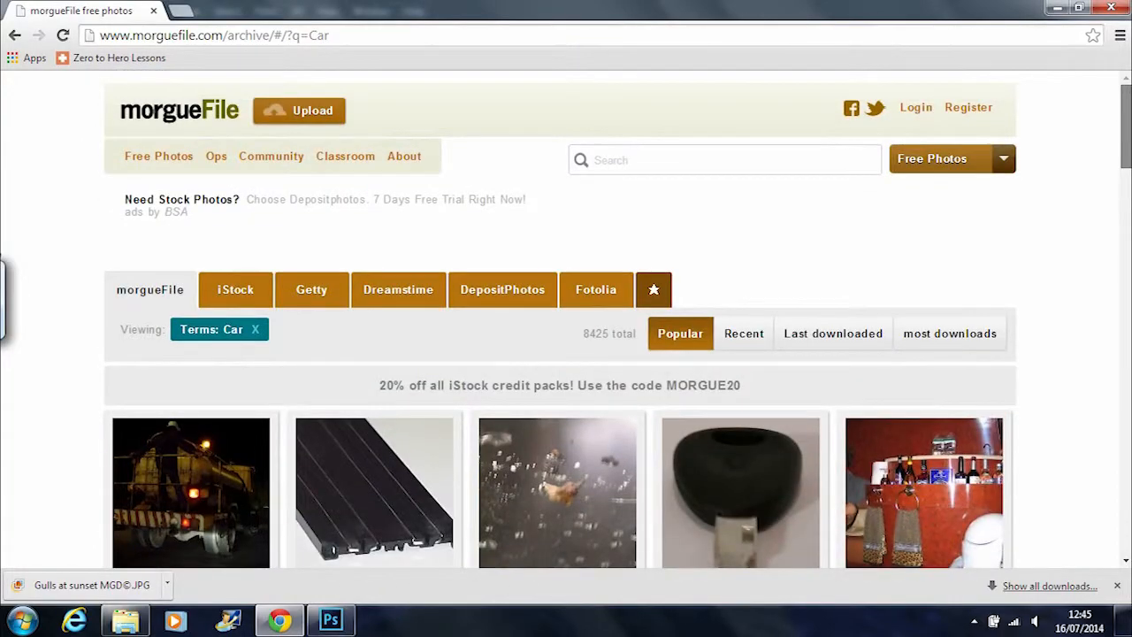
scroll(484, 80, down, 5)
scroll(483, 80, up, 5)
scroll(1127, 454, down, 10)
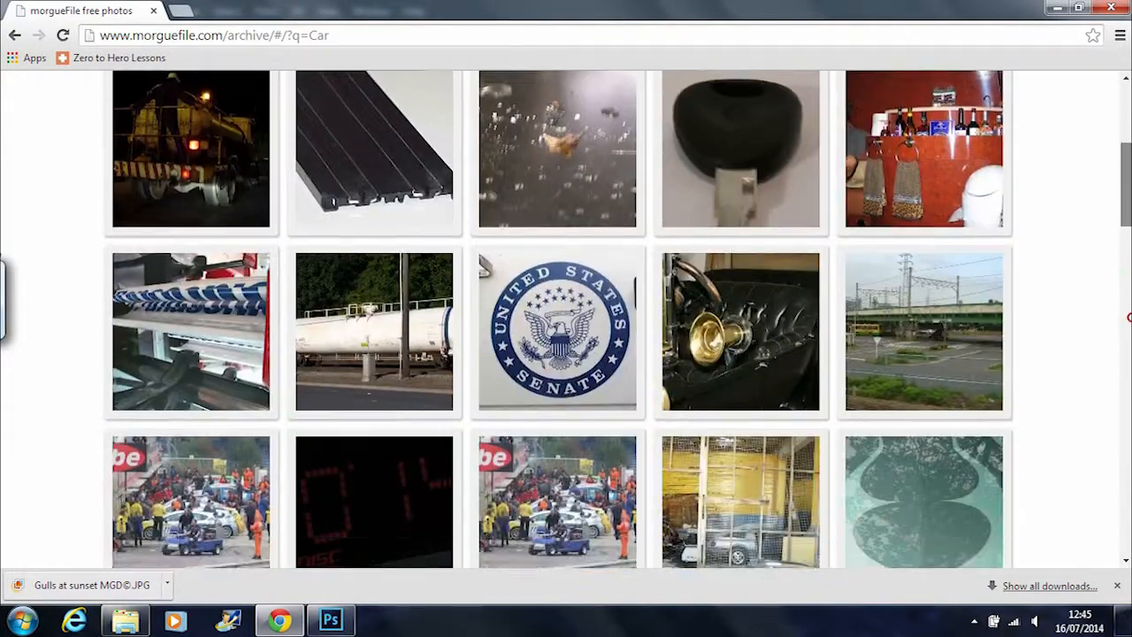
scroll(1121, 425, down, 1)
scroll(1114, 371, up, 8)
scroll(1114, 349, down, 11)
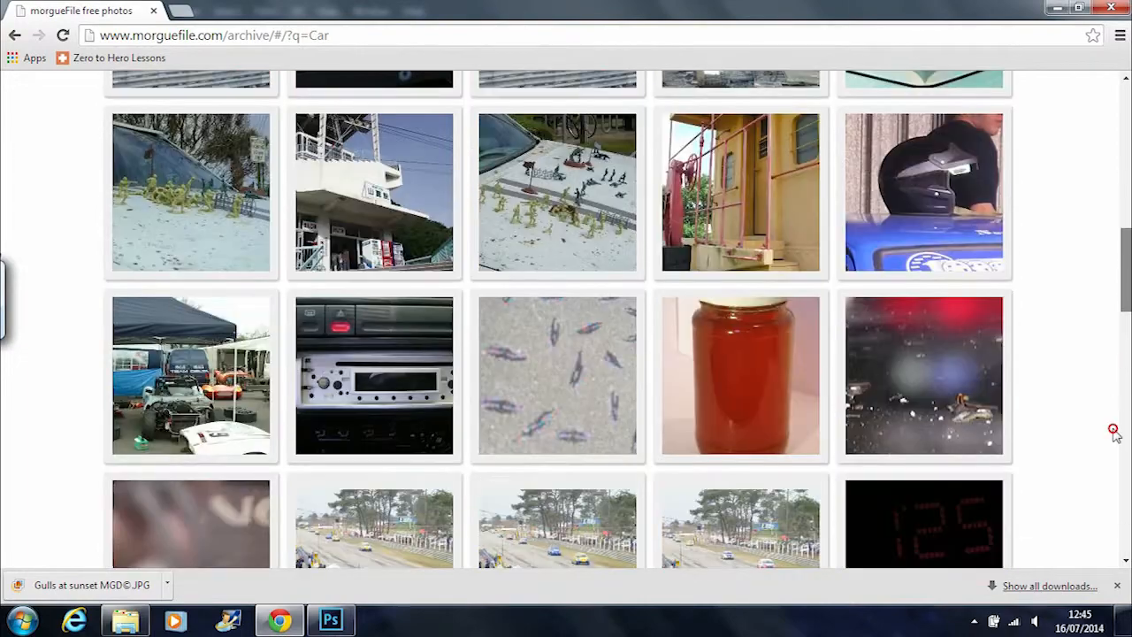
scroll(1077, 513, down, 1)
scroll(1077, 513, up, 1)
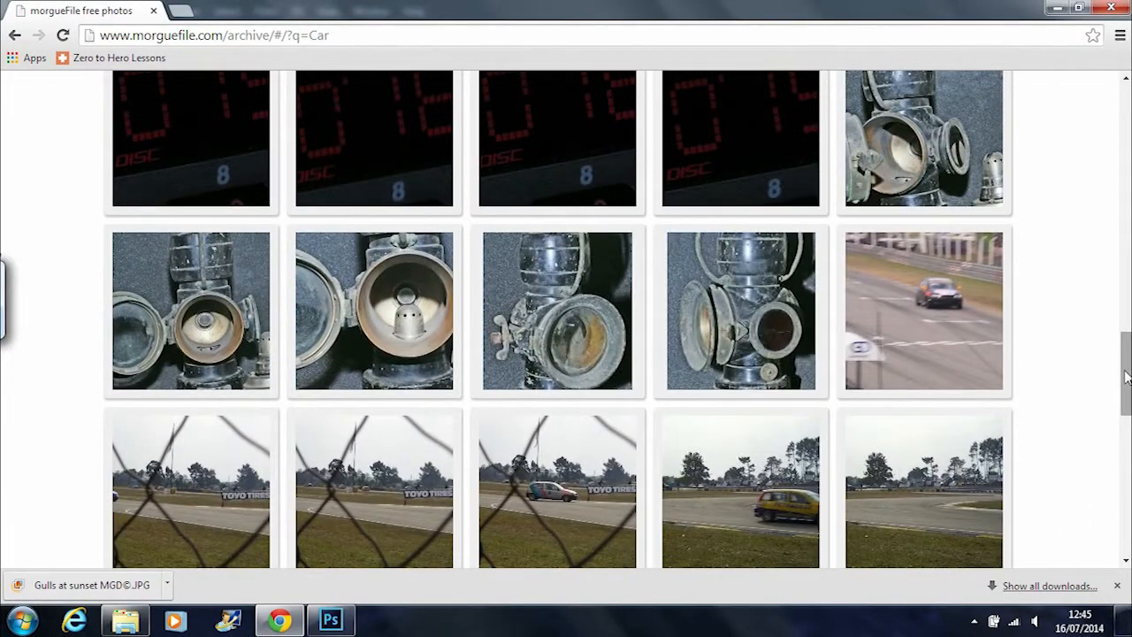
drag(1119, 385, 1119, 491)
scroll(1116, 490, down, 8)
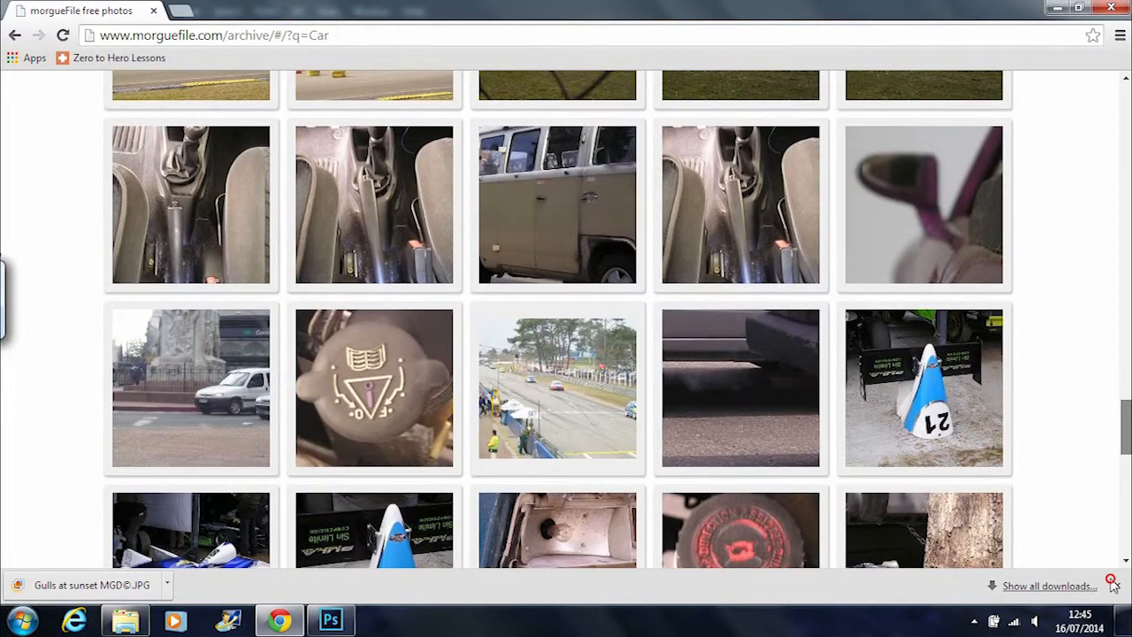
Open the street photo Highway_and_City_Traffic__18_.JPG at full size and copy the image.
click(183, 417)
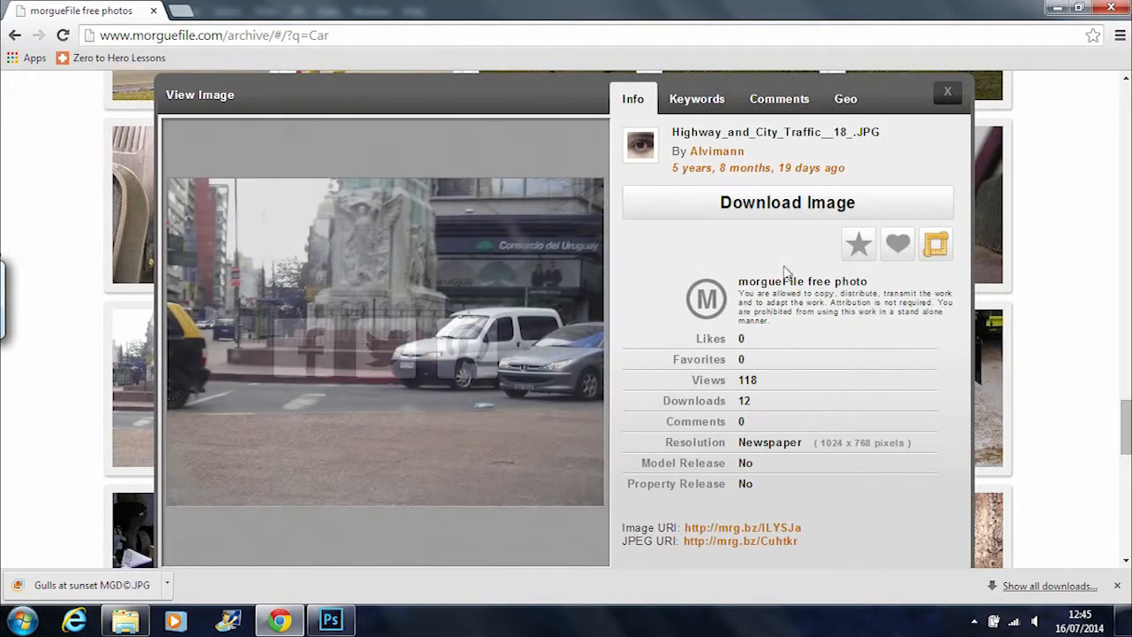
click(734, 442)
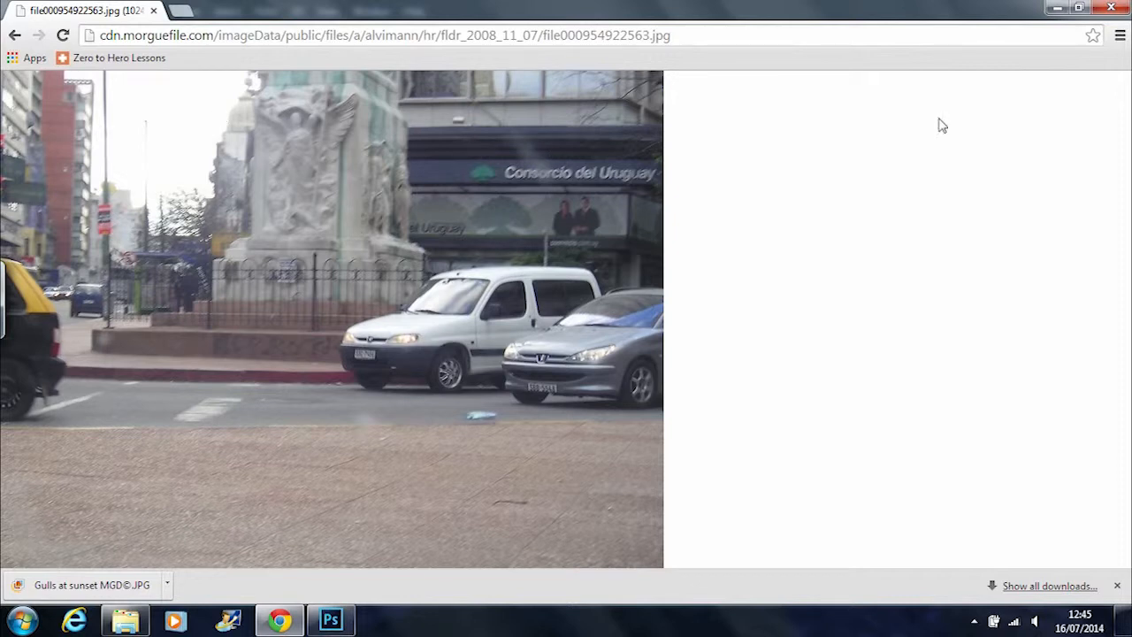
right_click(516, 241)
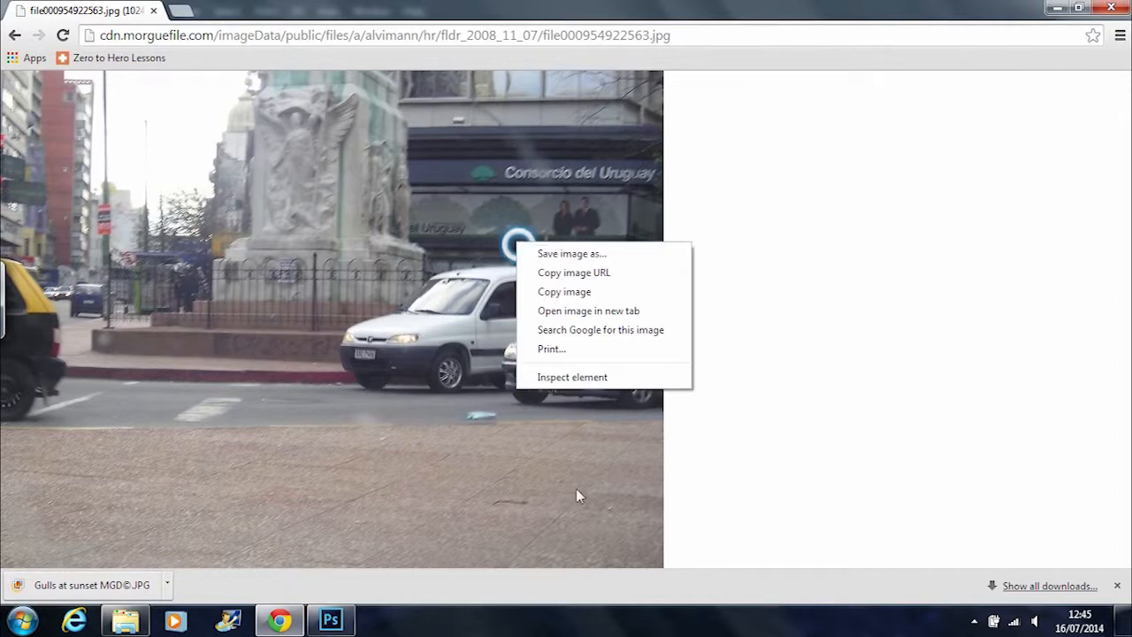
click(594, 292)
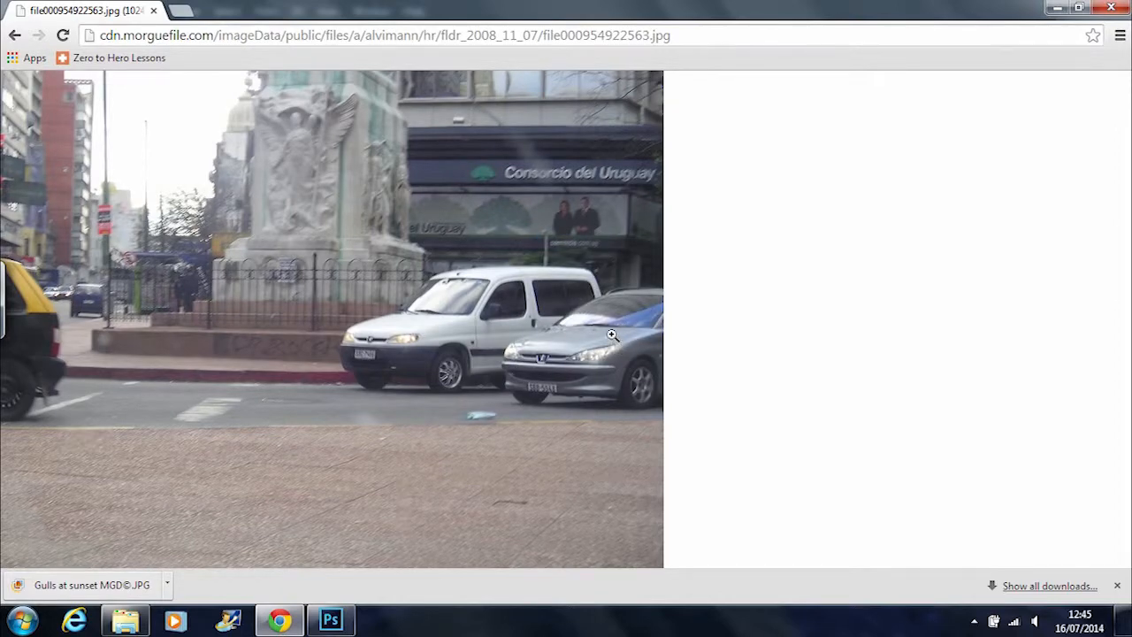
Switch back to the Army 1 document in Photoshop.
key(super+d)
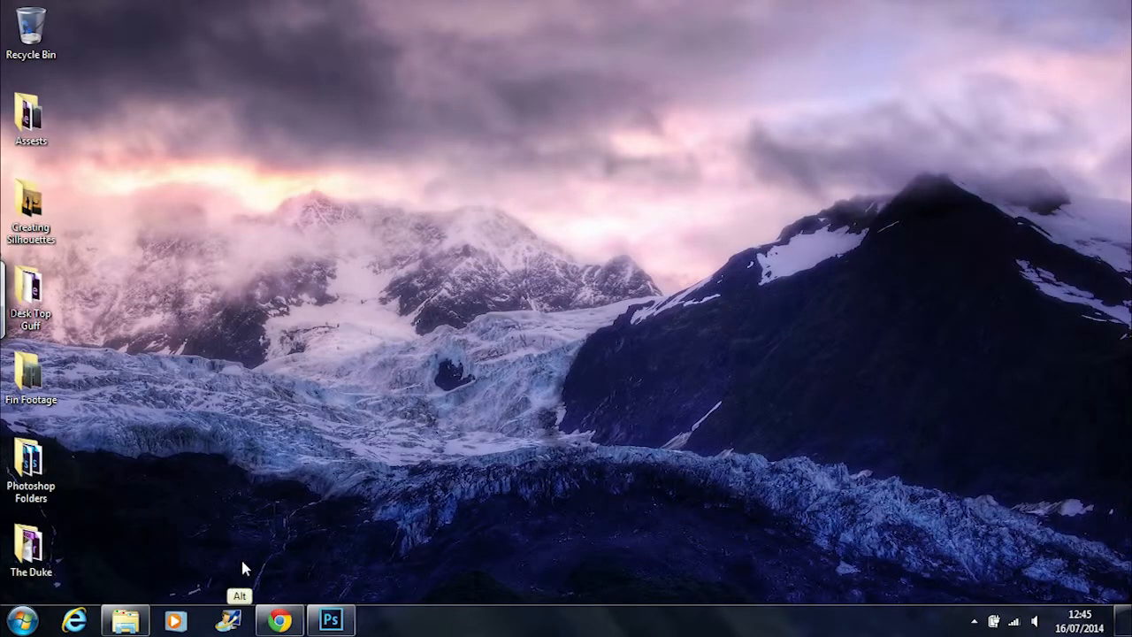
click(279, 619)
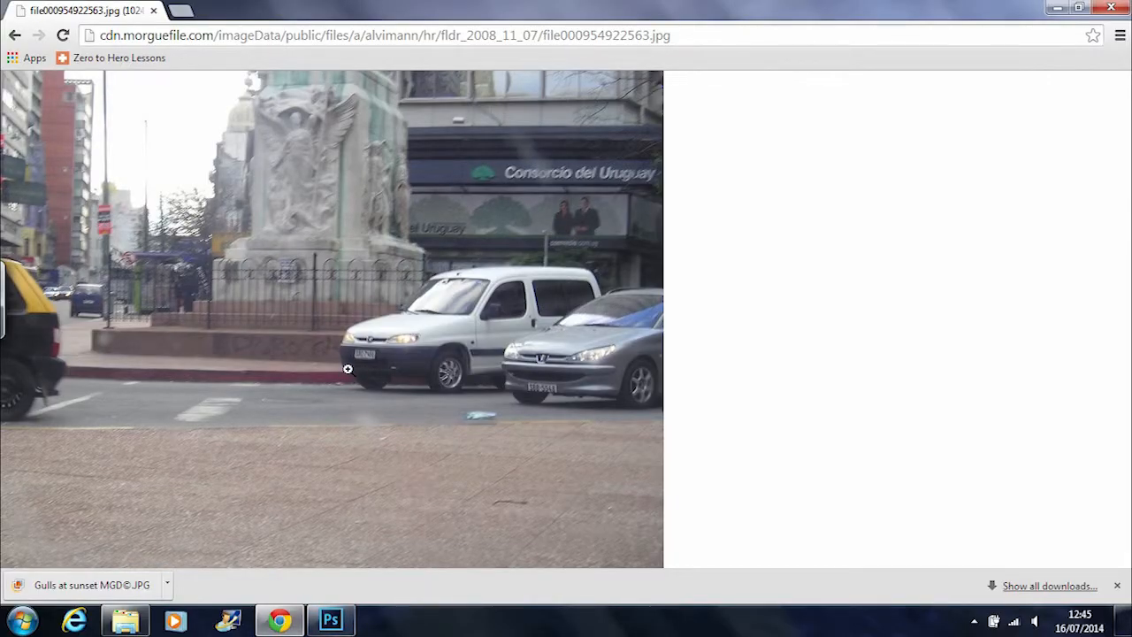
click(330, 619)
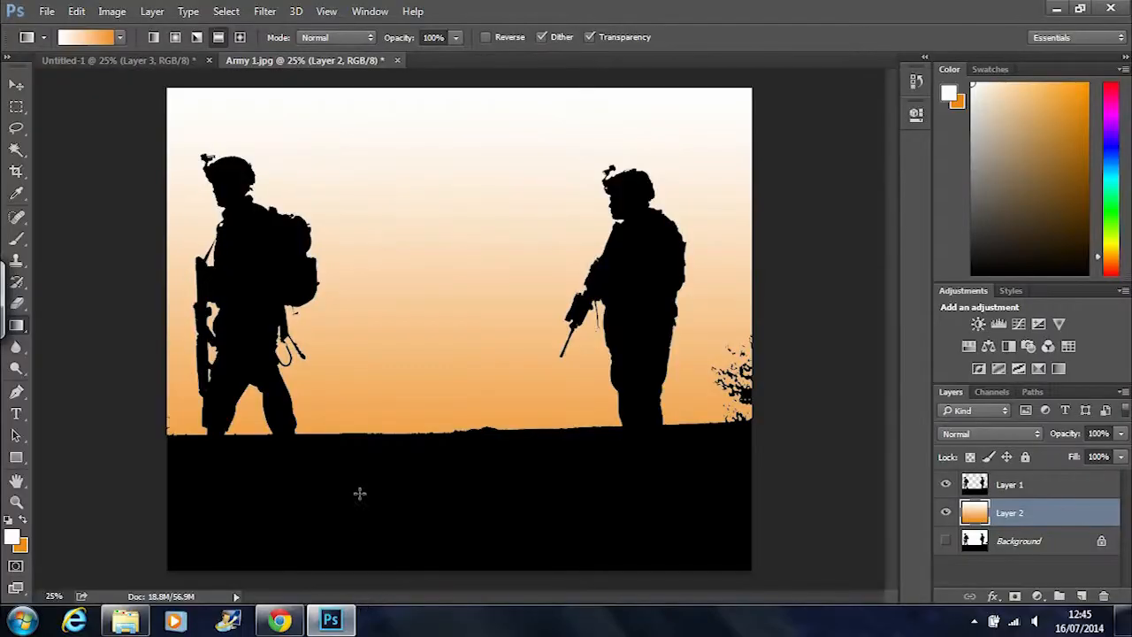